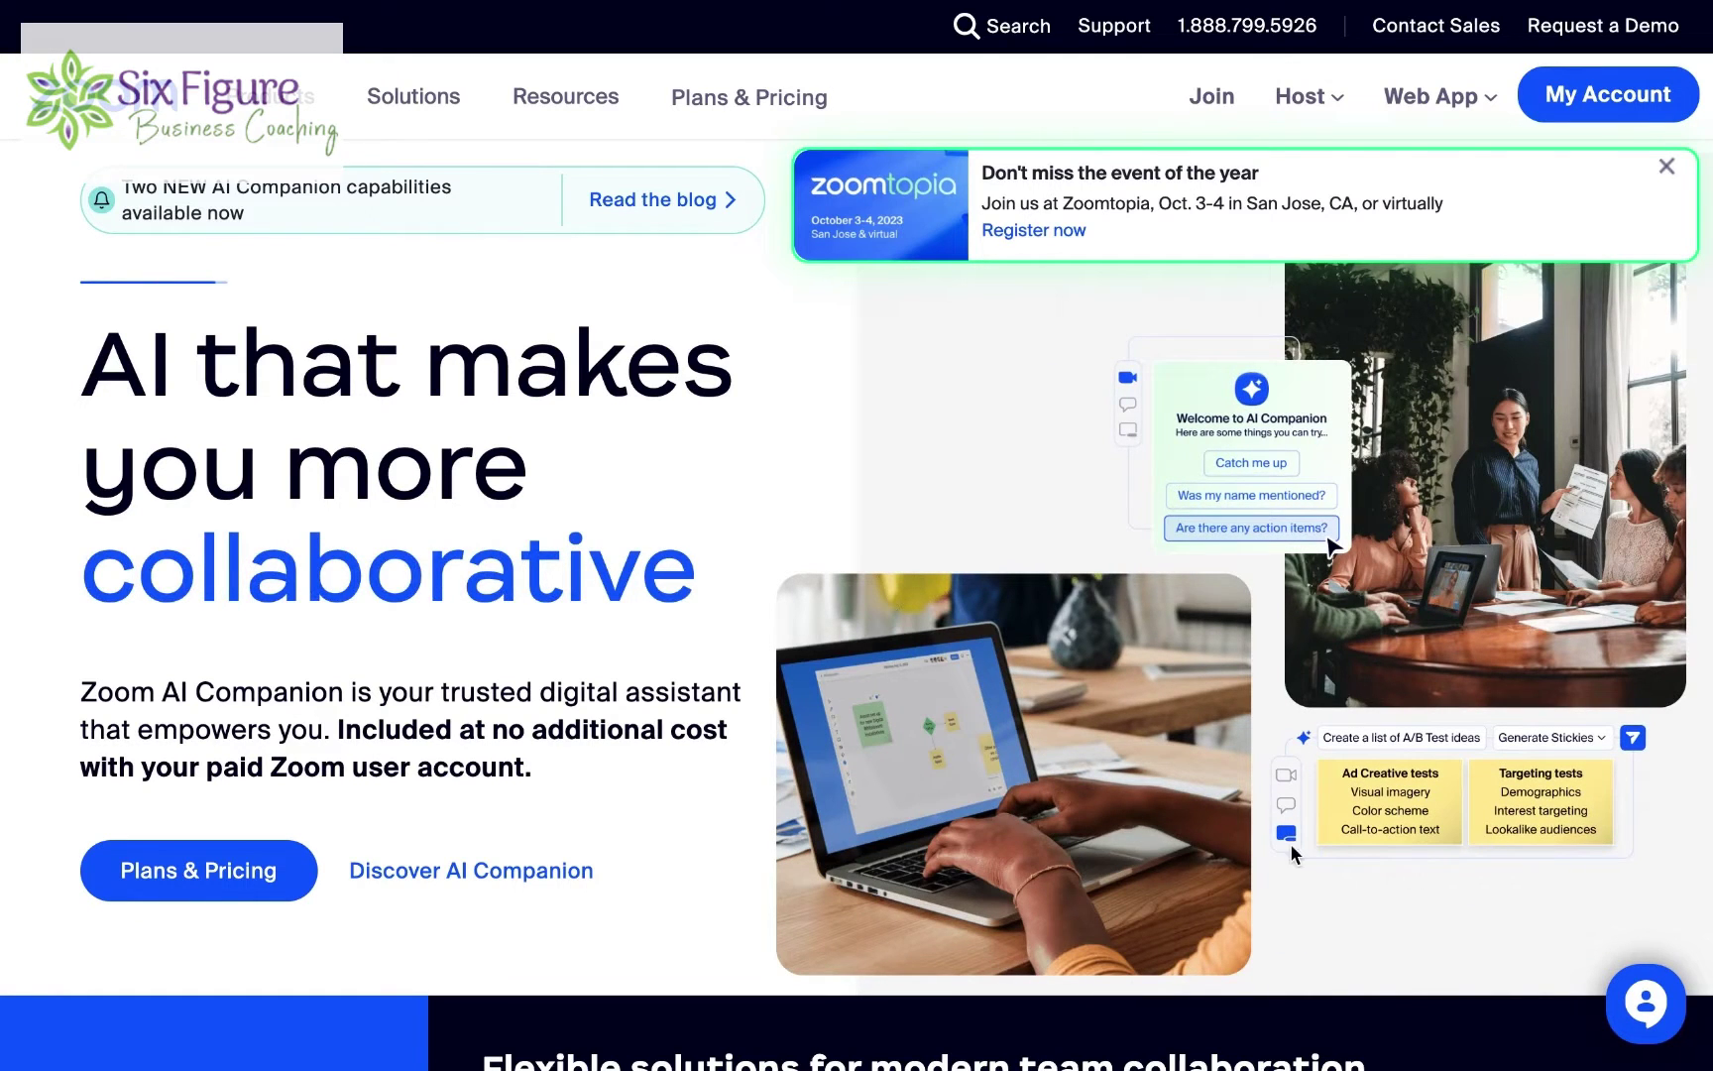
Go to the Meeting settings through My Account and Settings.
left_click(1596, 95)
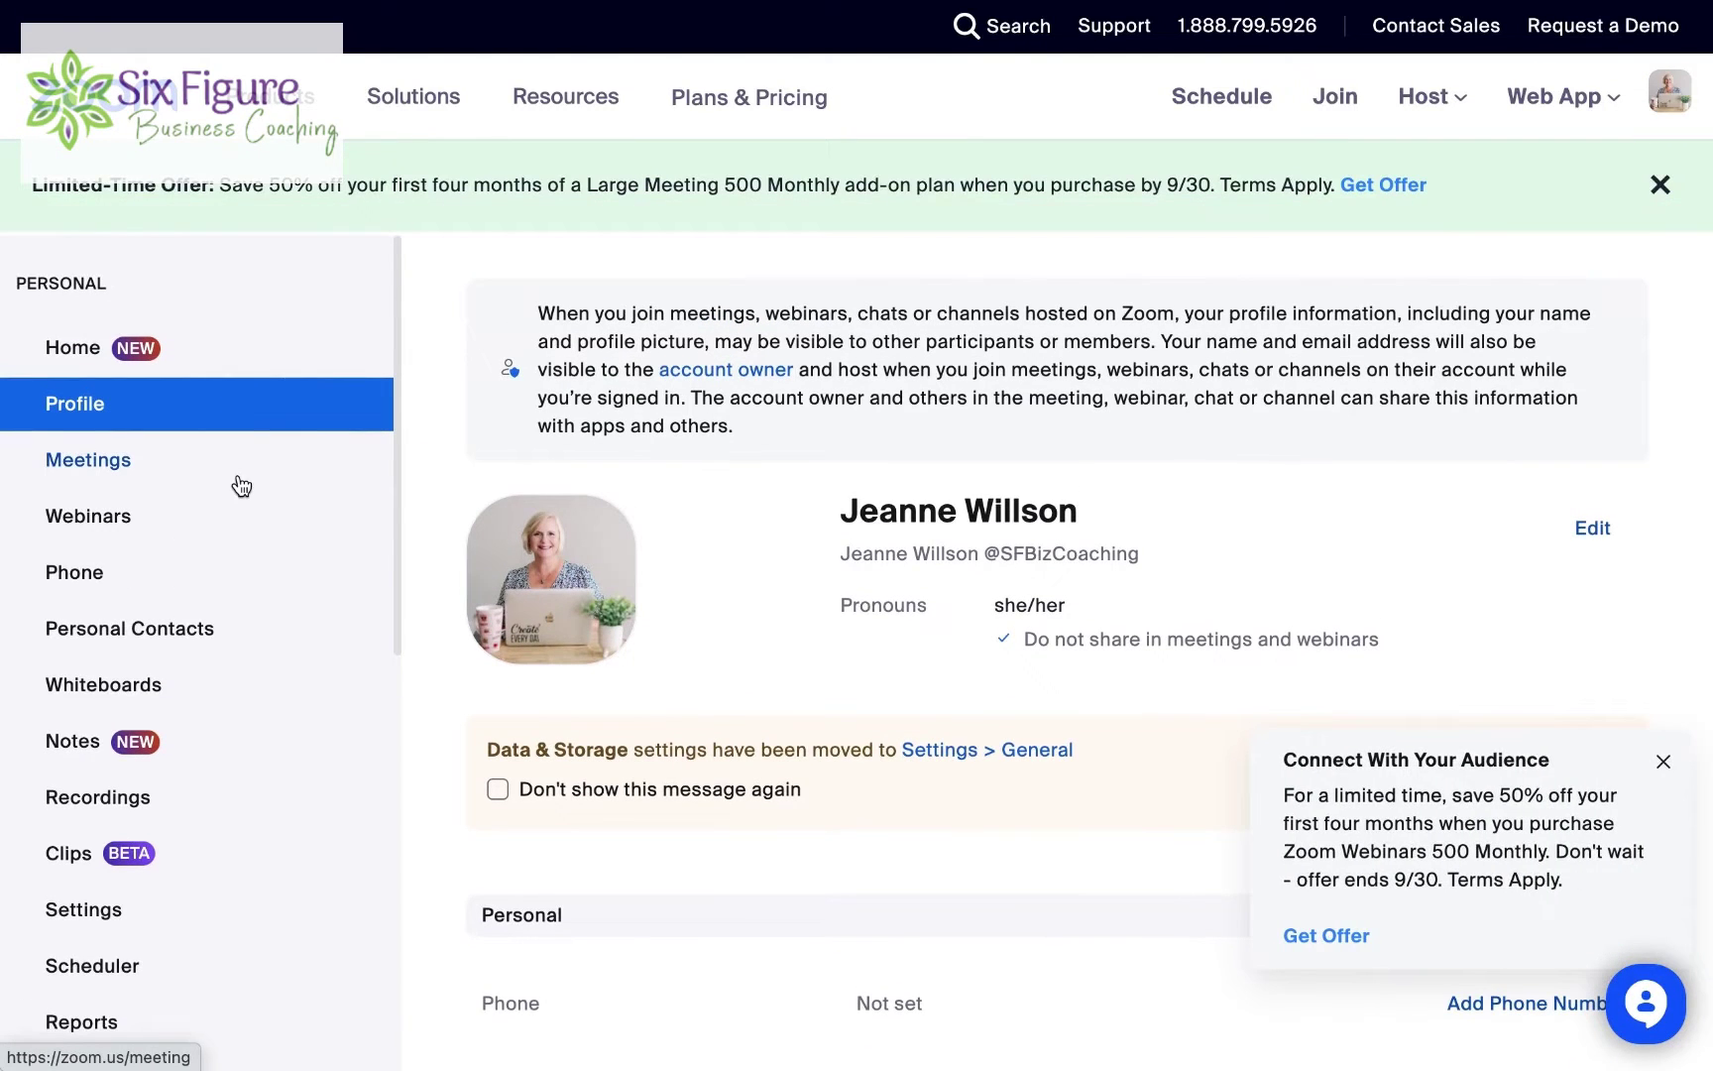
left_click(99, 910)
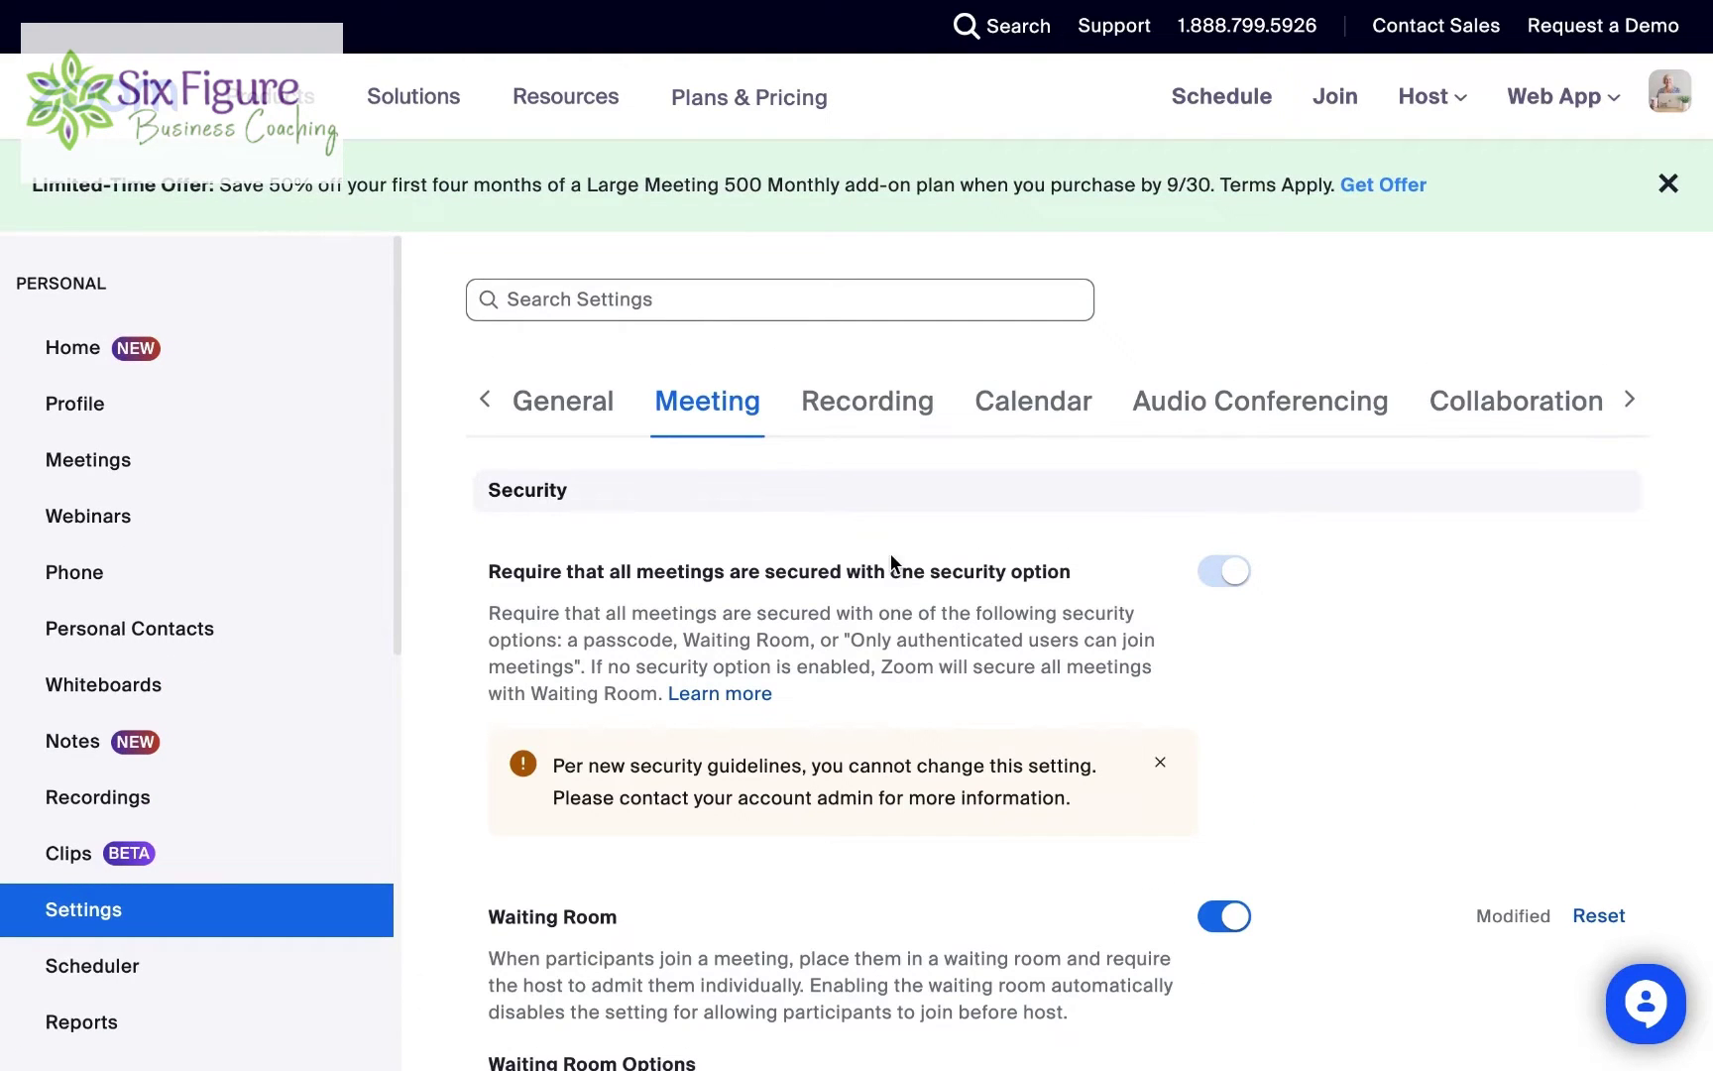
scroll(921, 634, "down", 5)
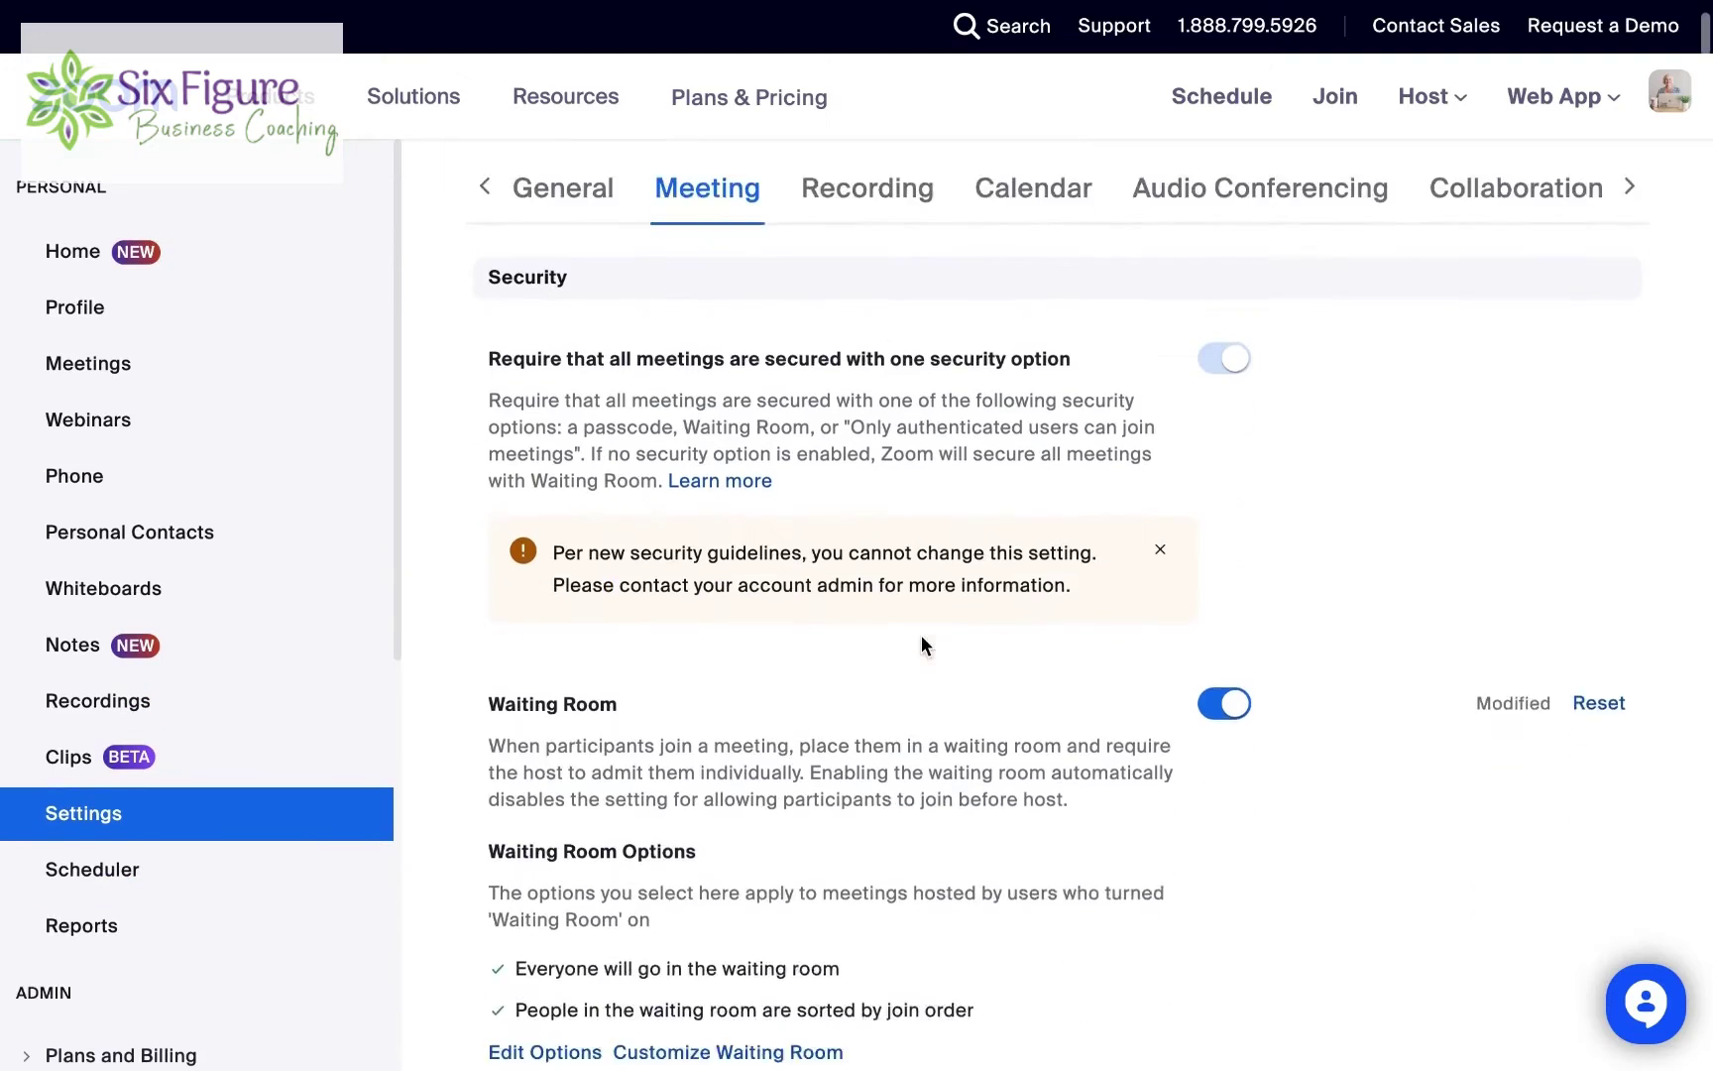
Toggle Waiting Room off and back on to enable it, and open its Waiting Room Options.
left_click(1222, 628)
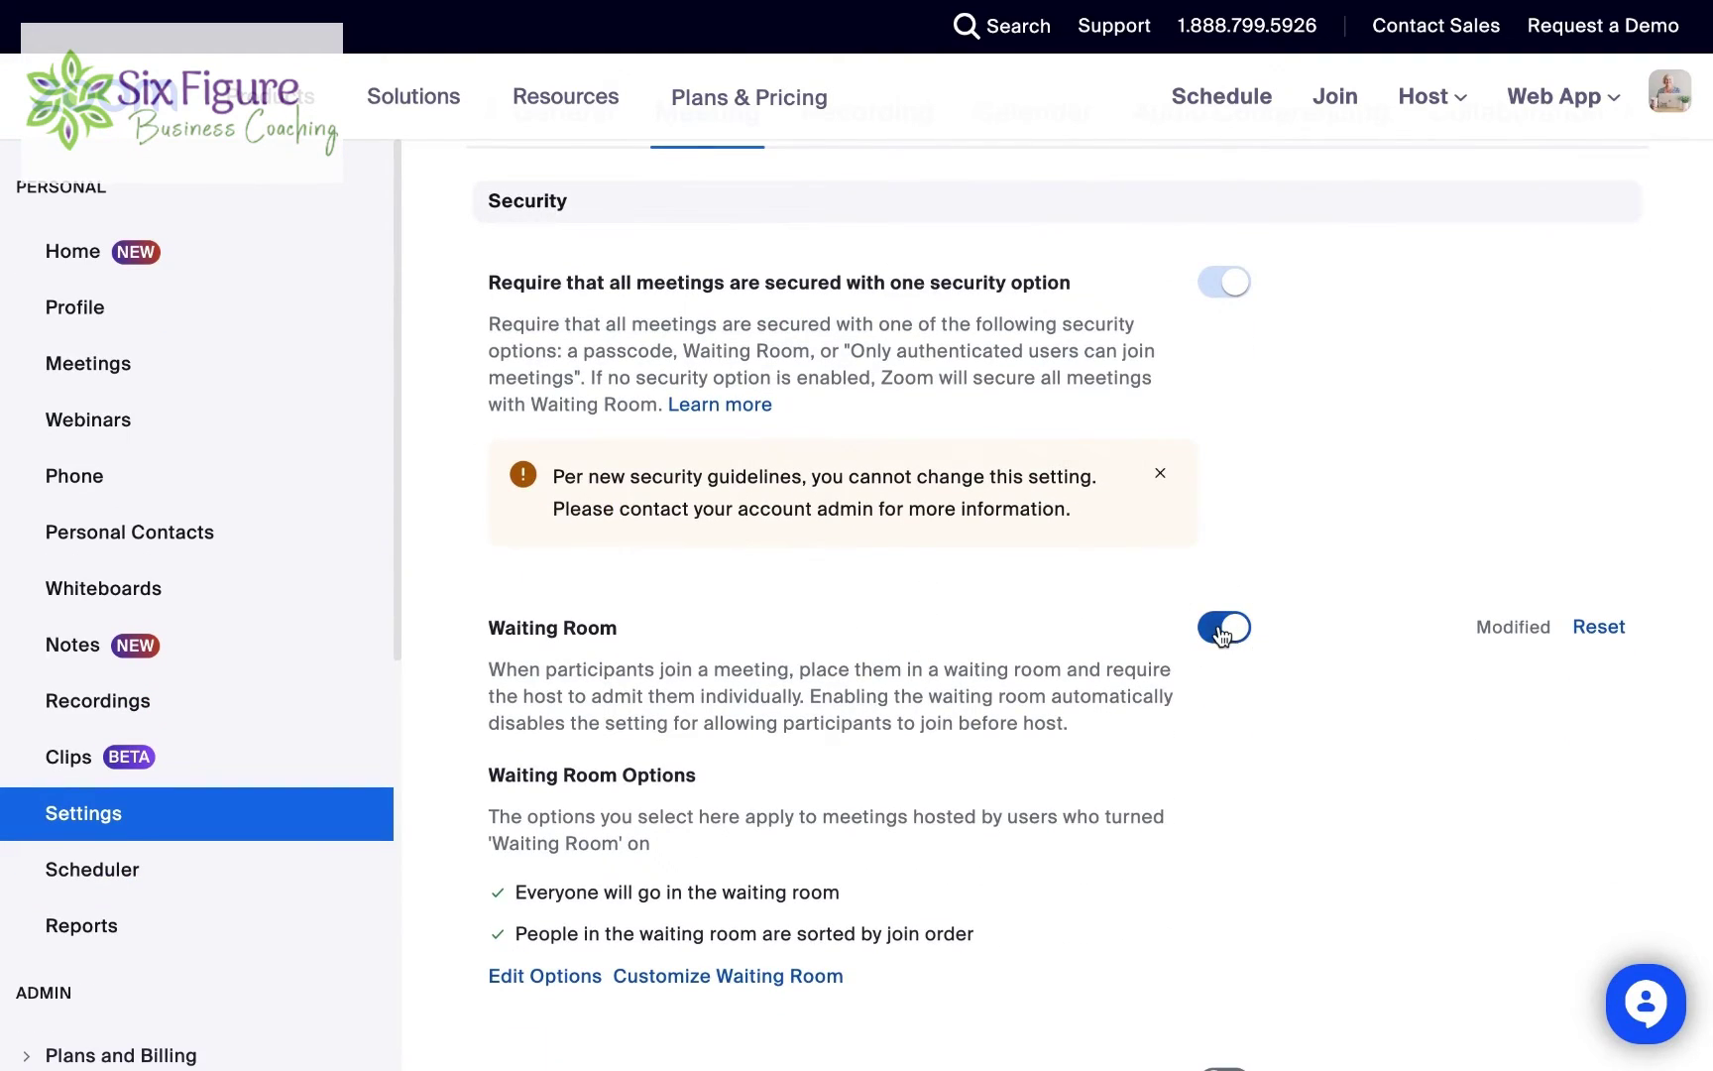
left_click(1220, 632)
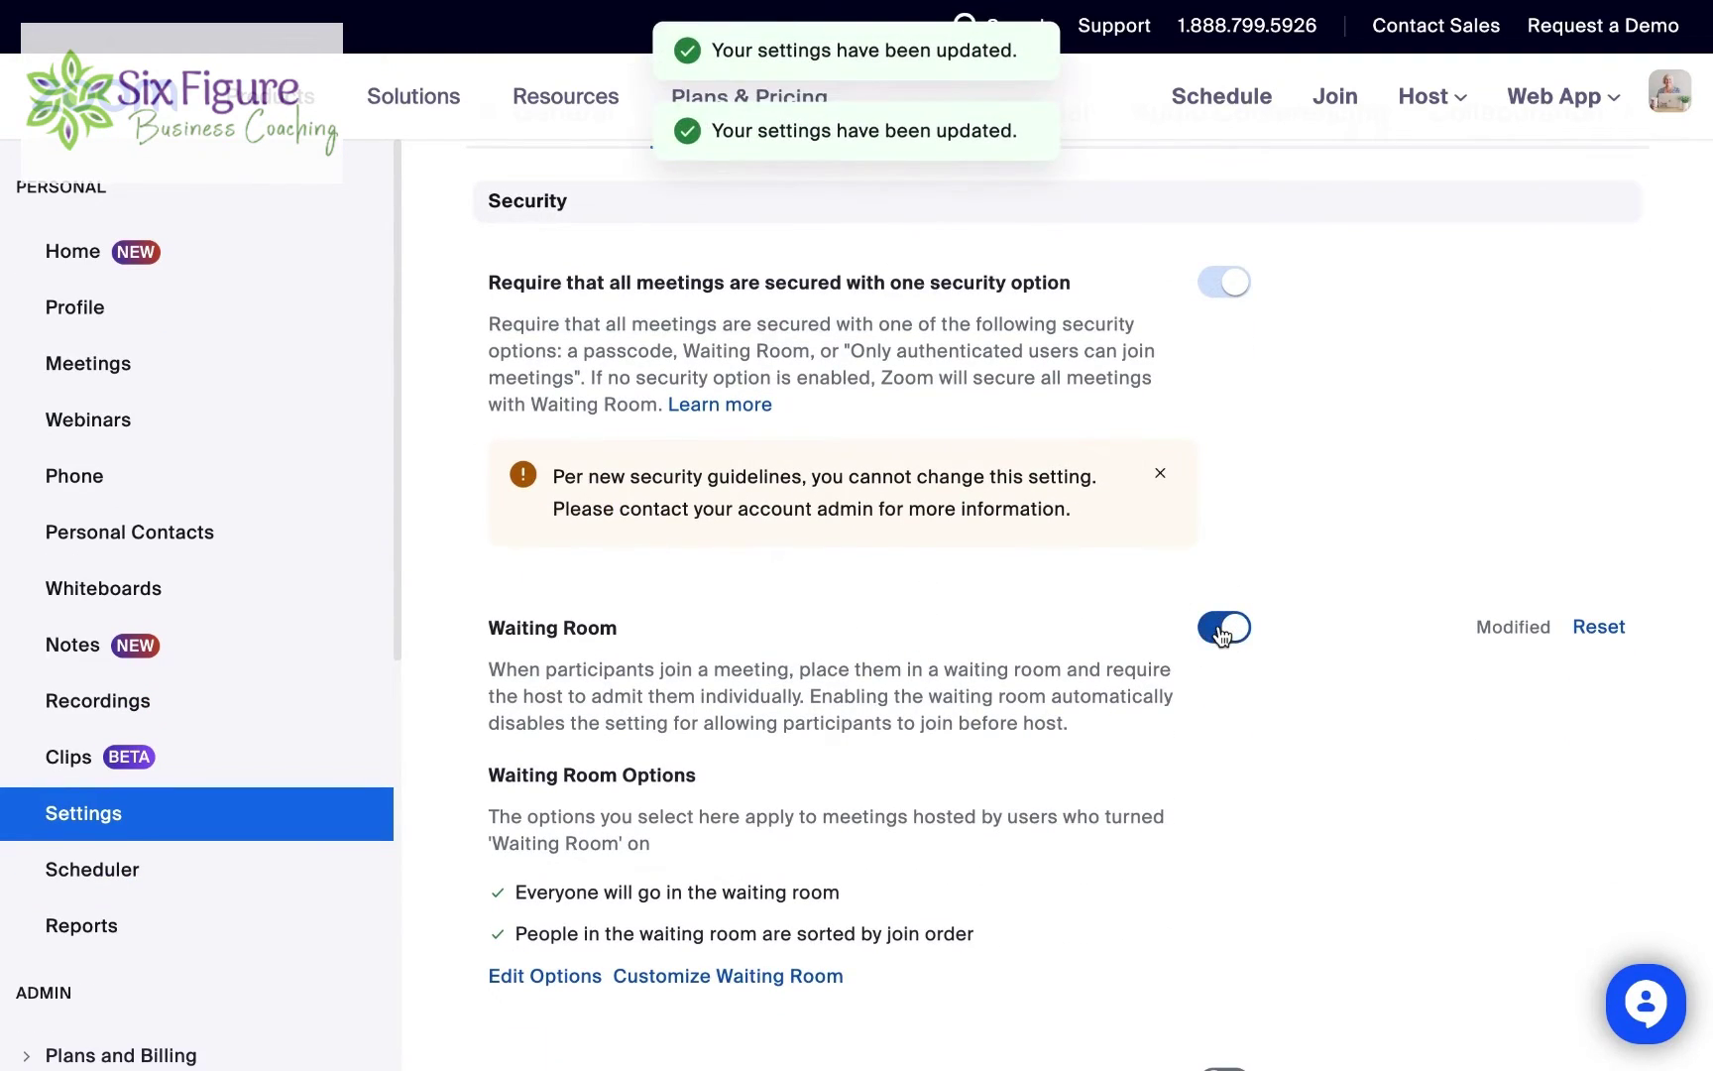
scroll(973, 643, "down", 3)
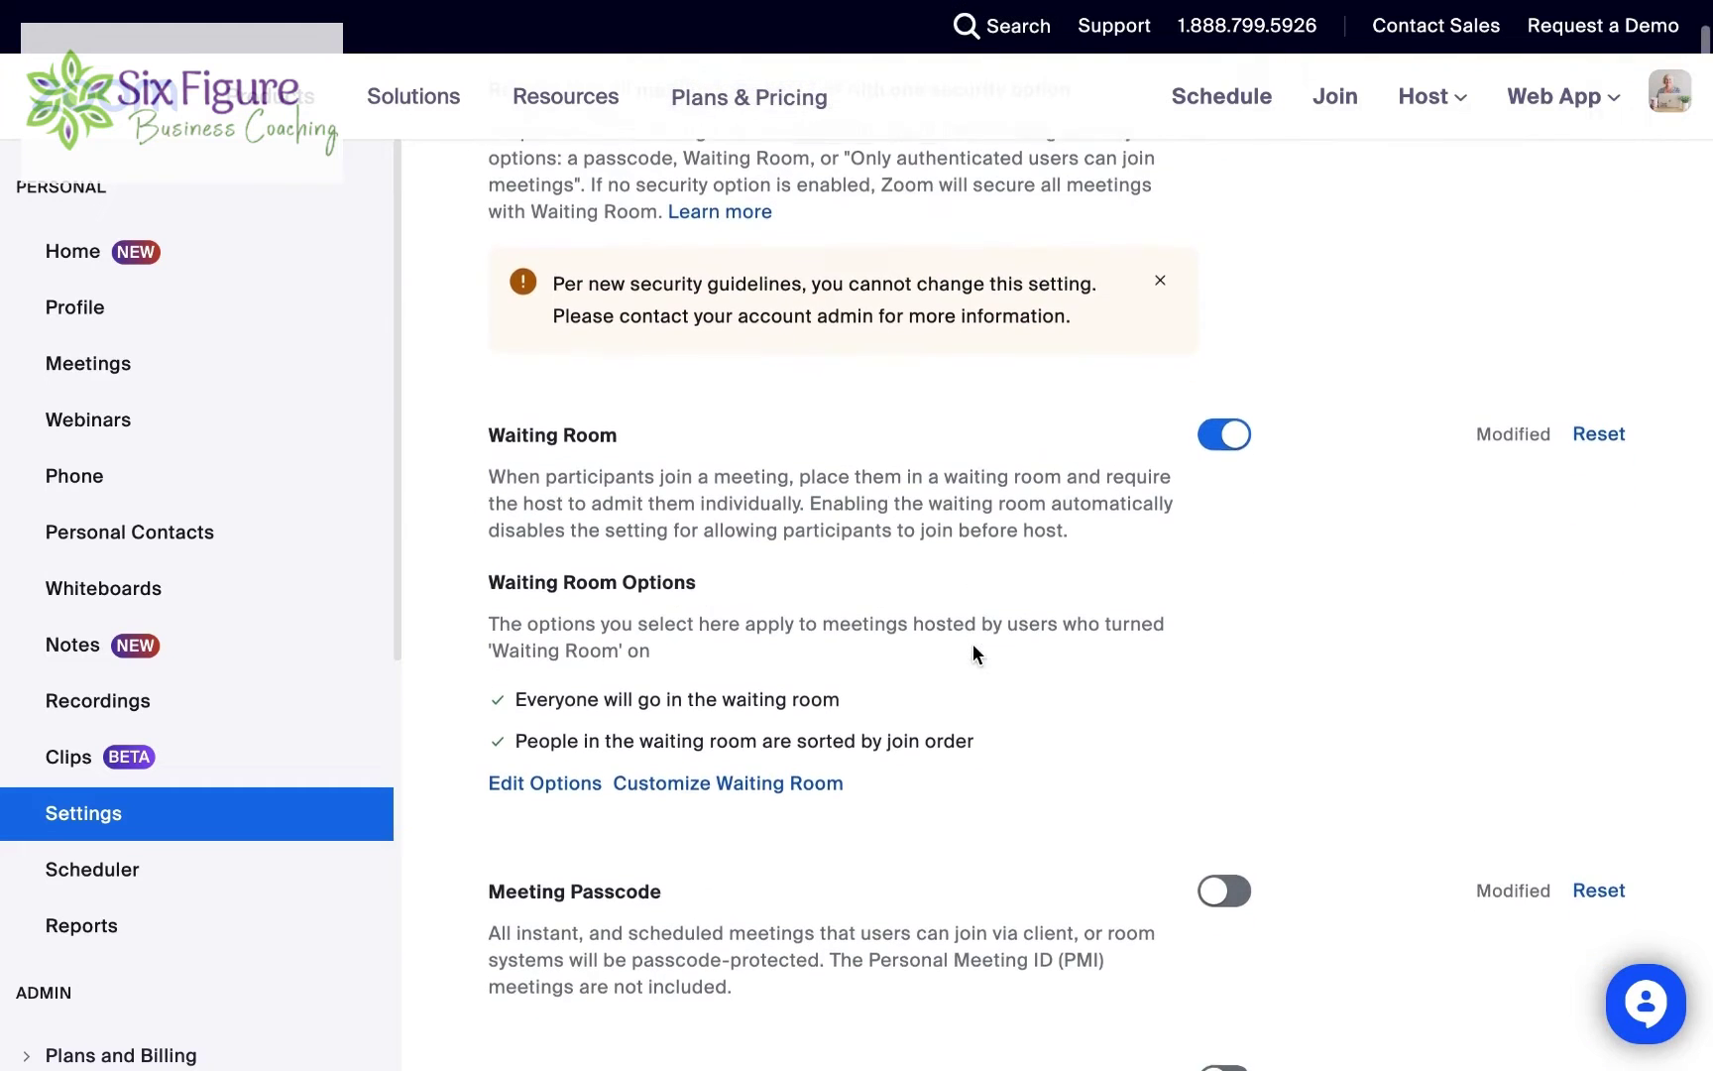
left_click(548, 788)
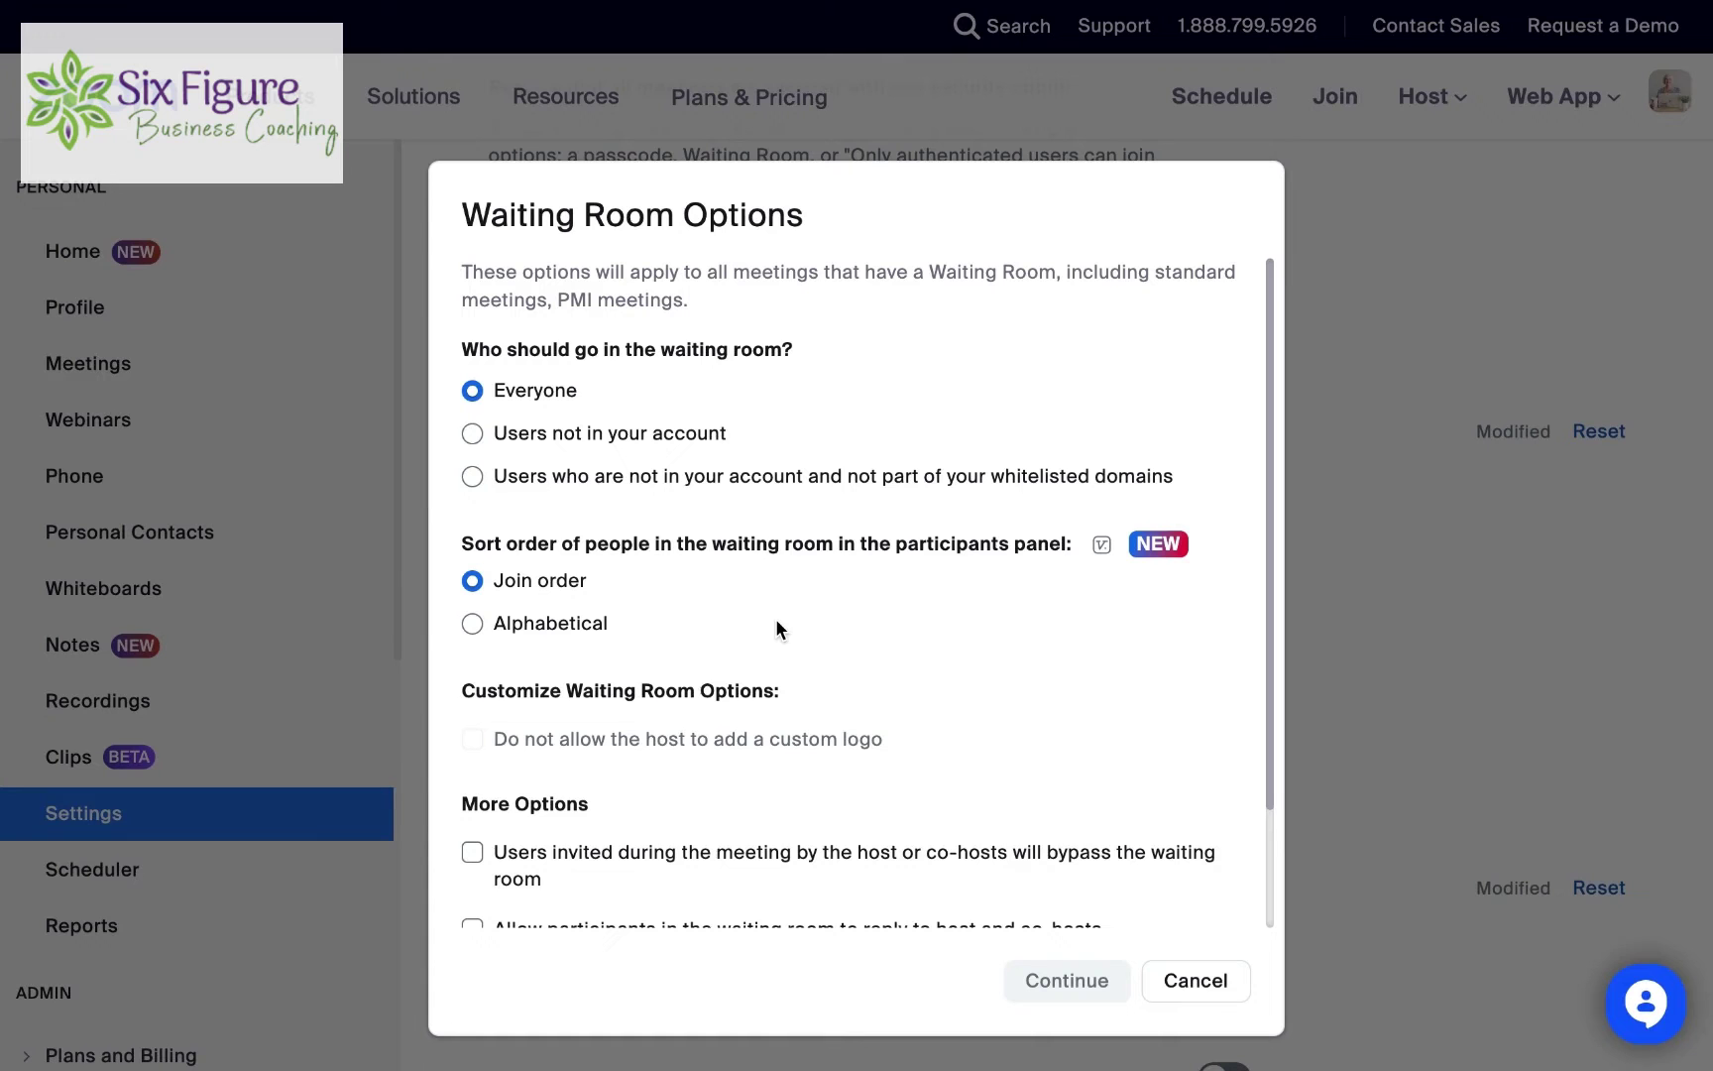
scroll(776, 620, "down", 3)
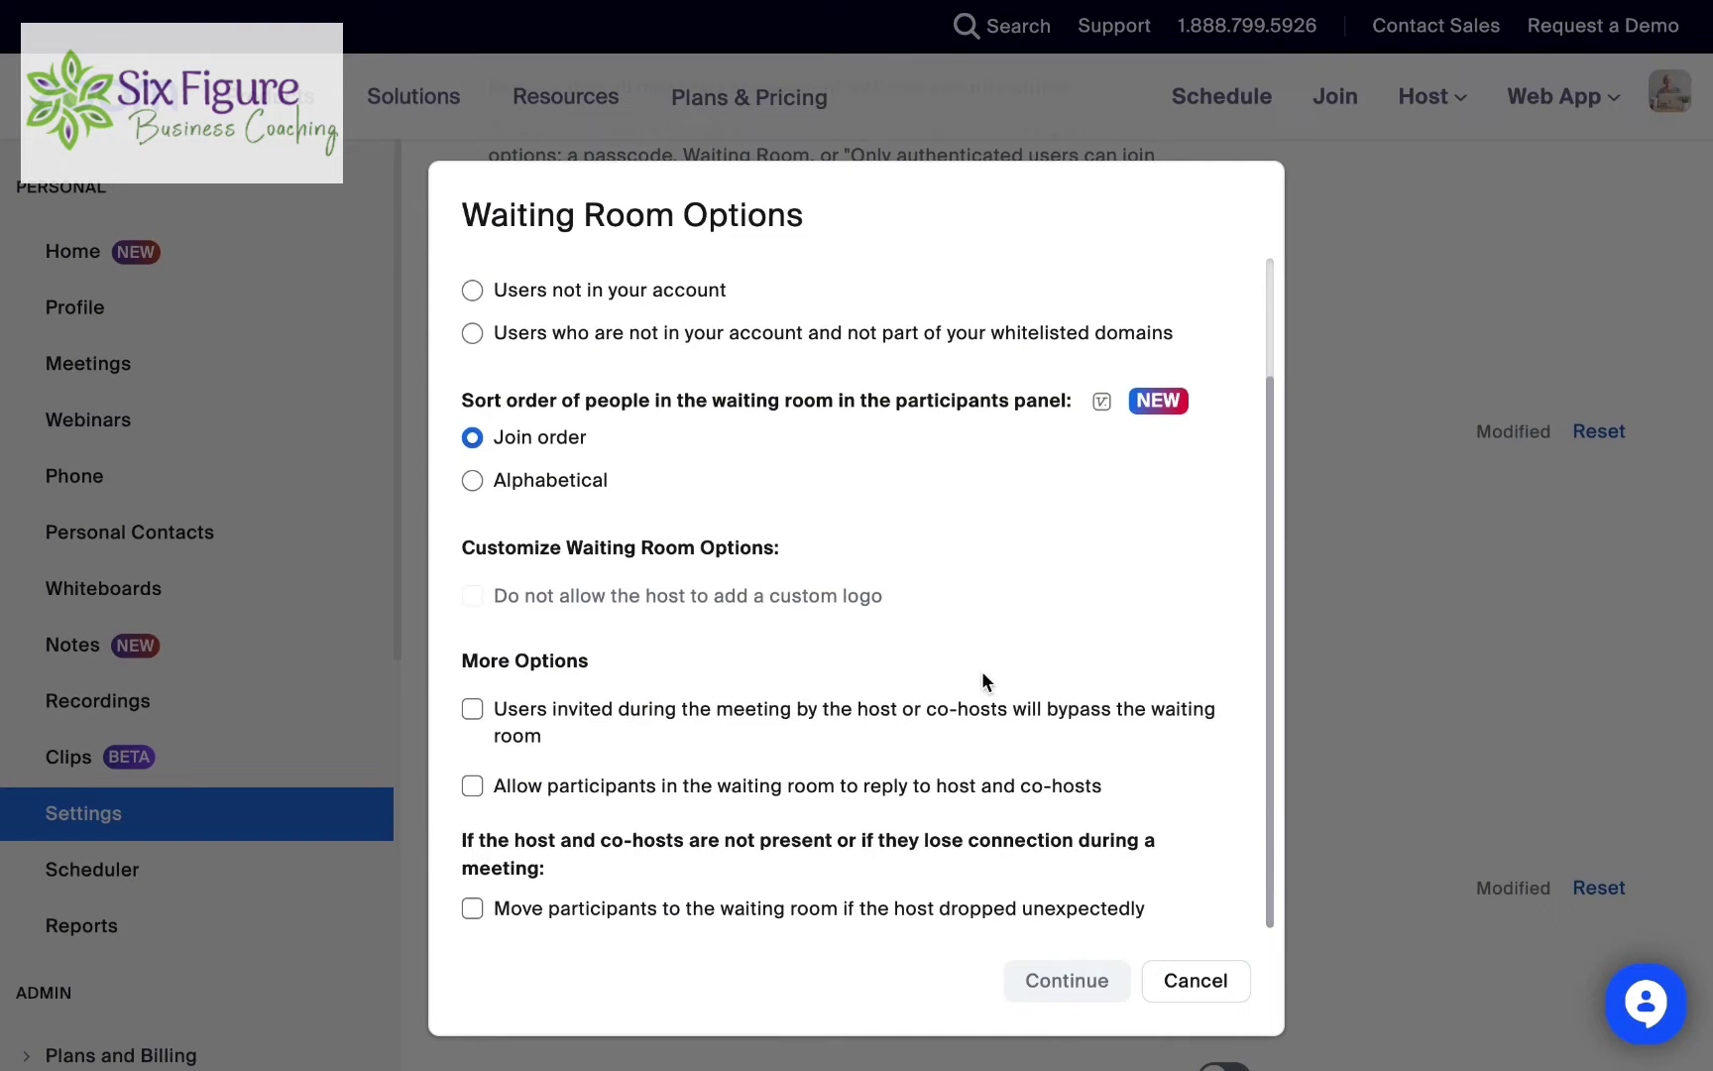
left_click(1190, 982)
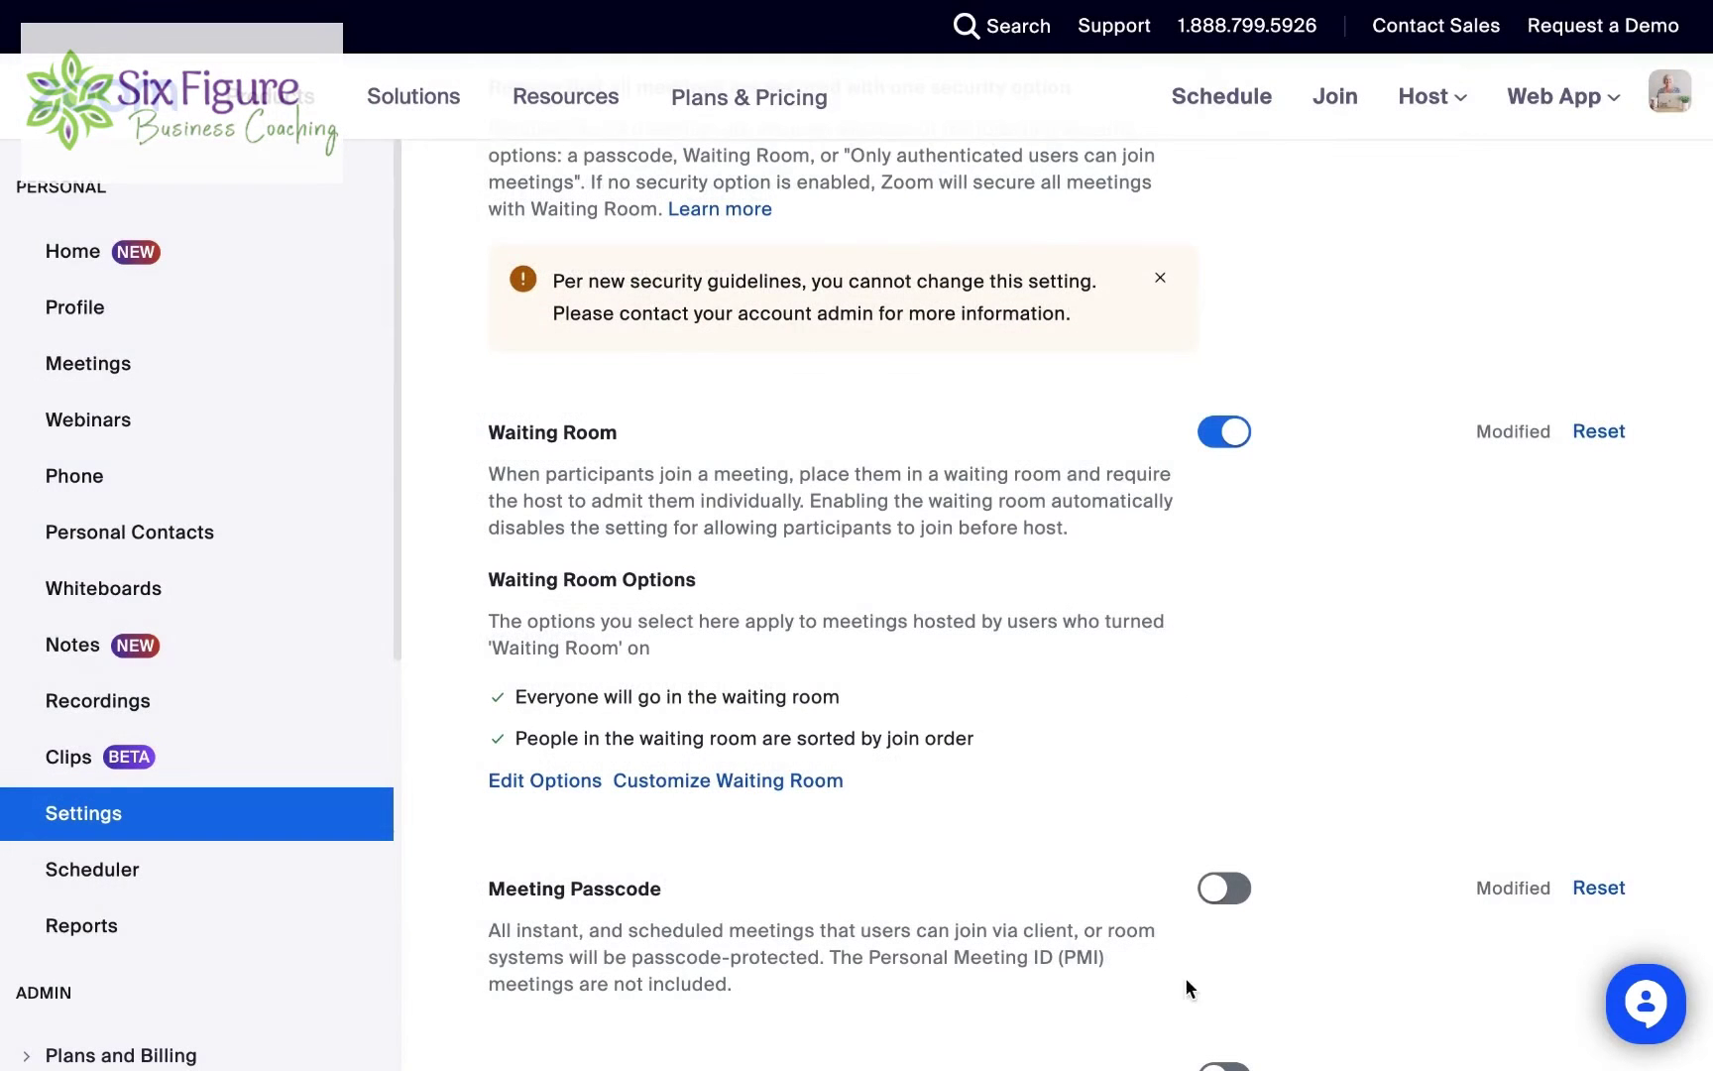
Open Customize Waiting Room and bring up the file picker for another logo image.
left_click(774, 784)
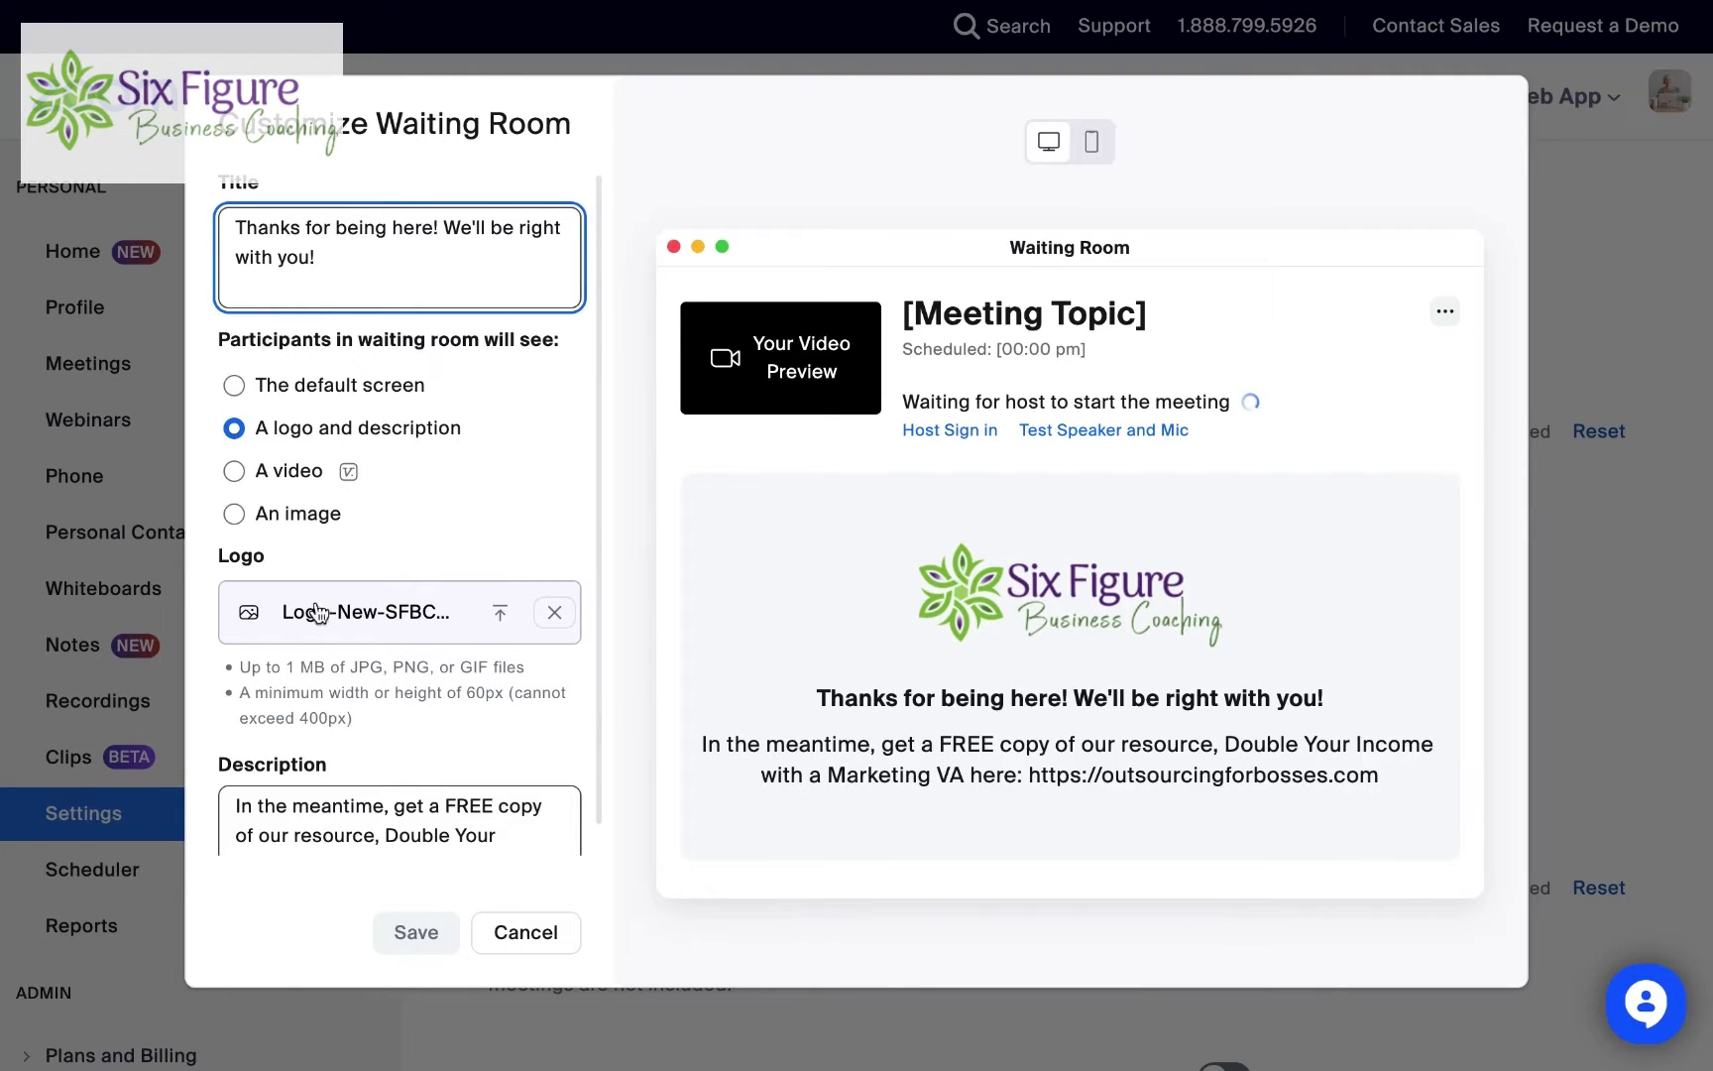
left_click(500, 615)
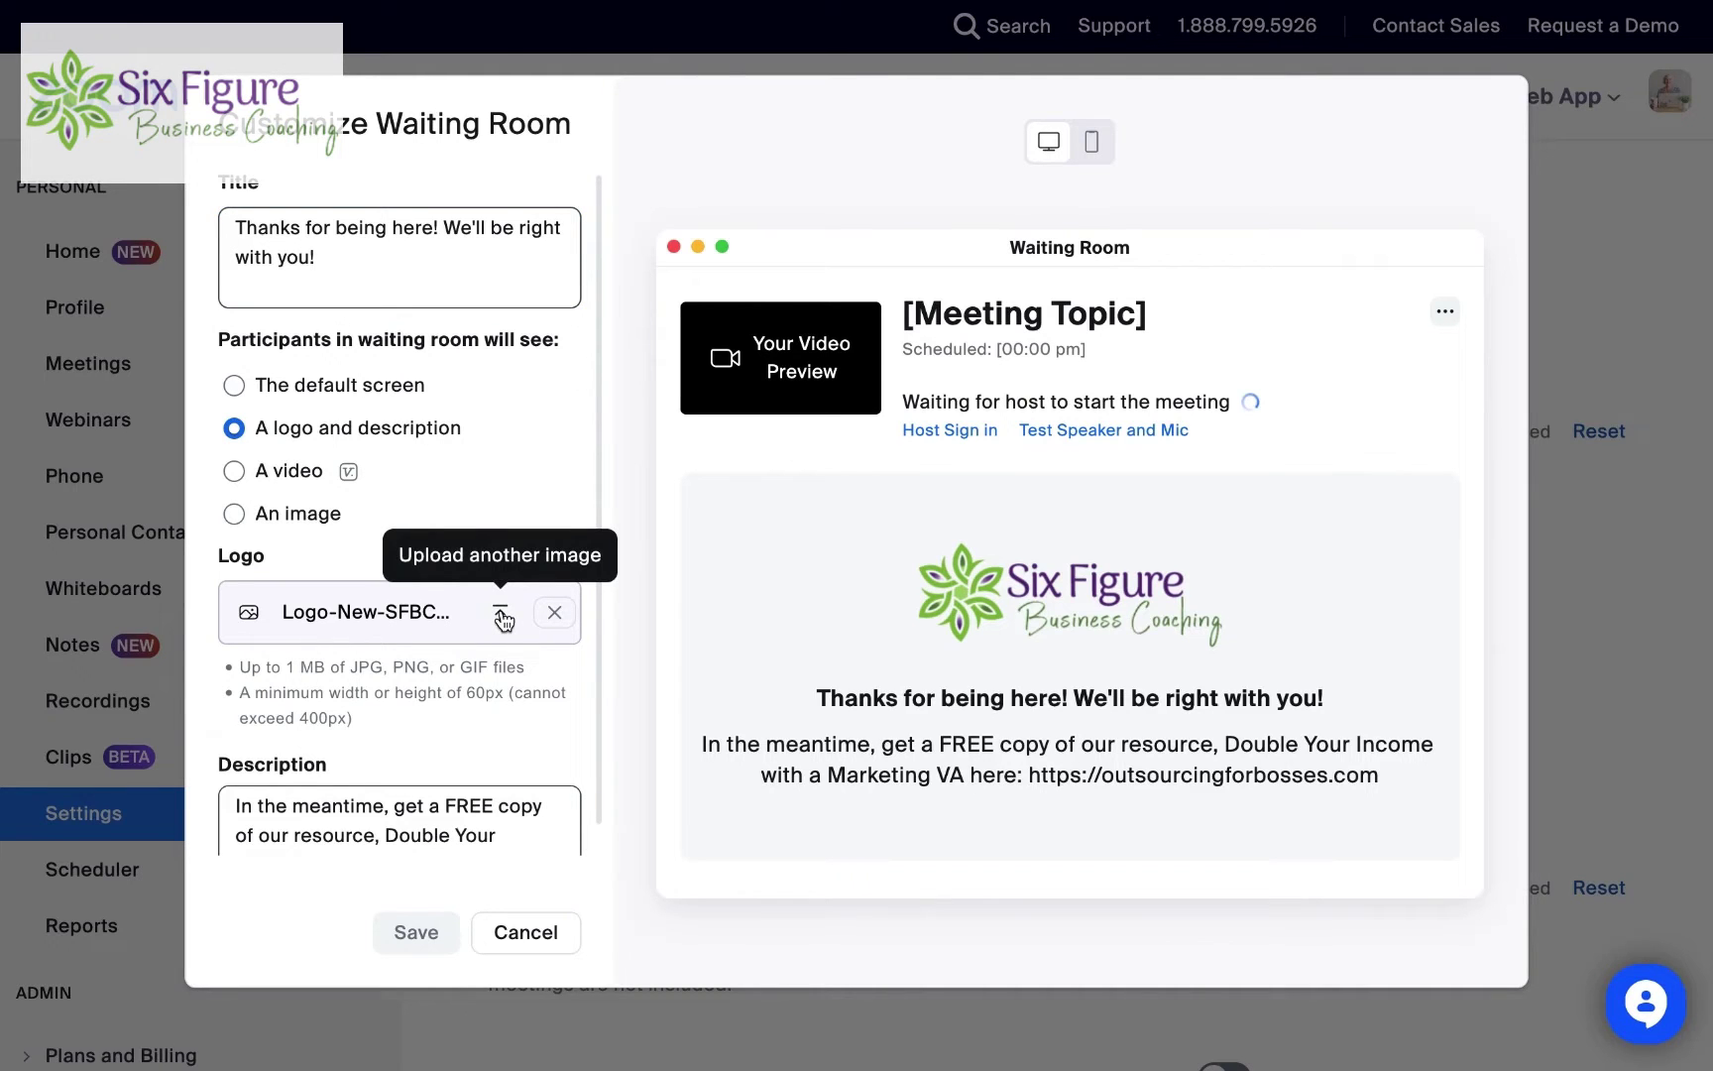
left_click(502, 617)
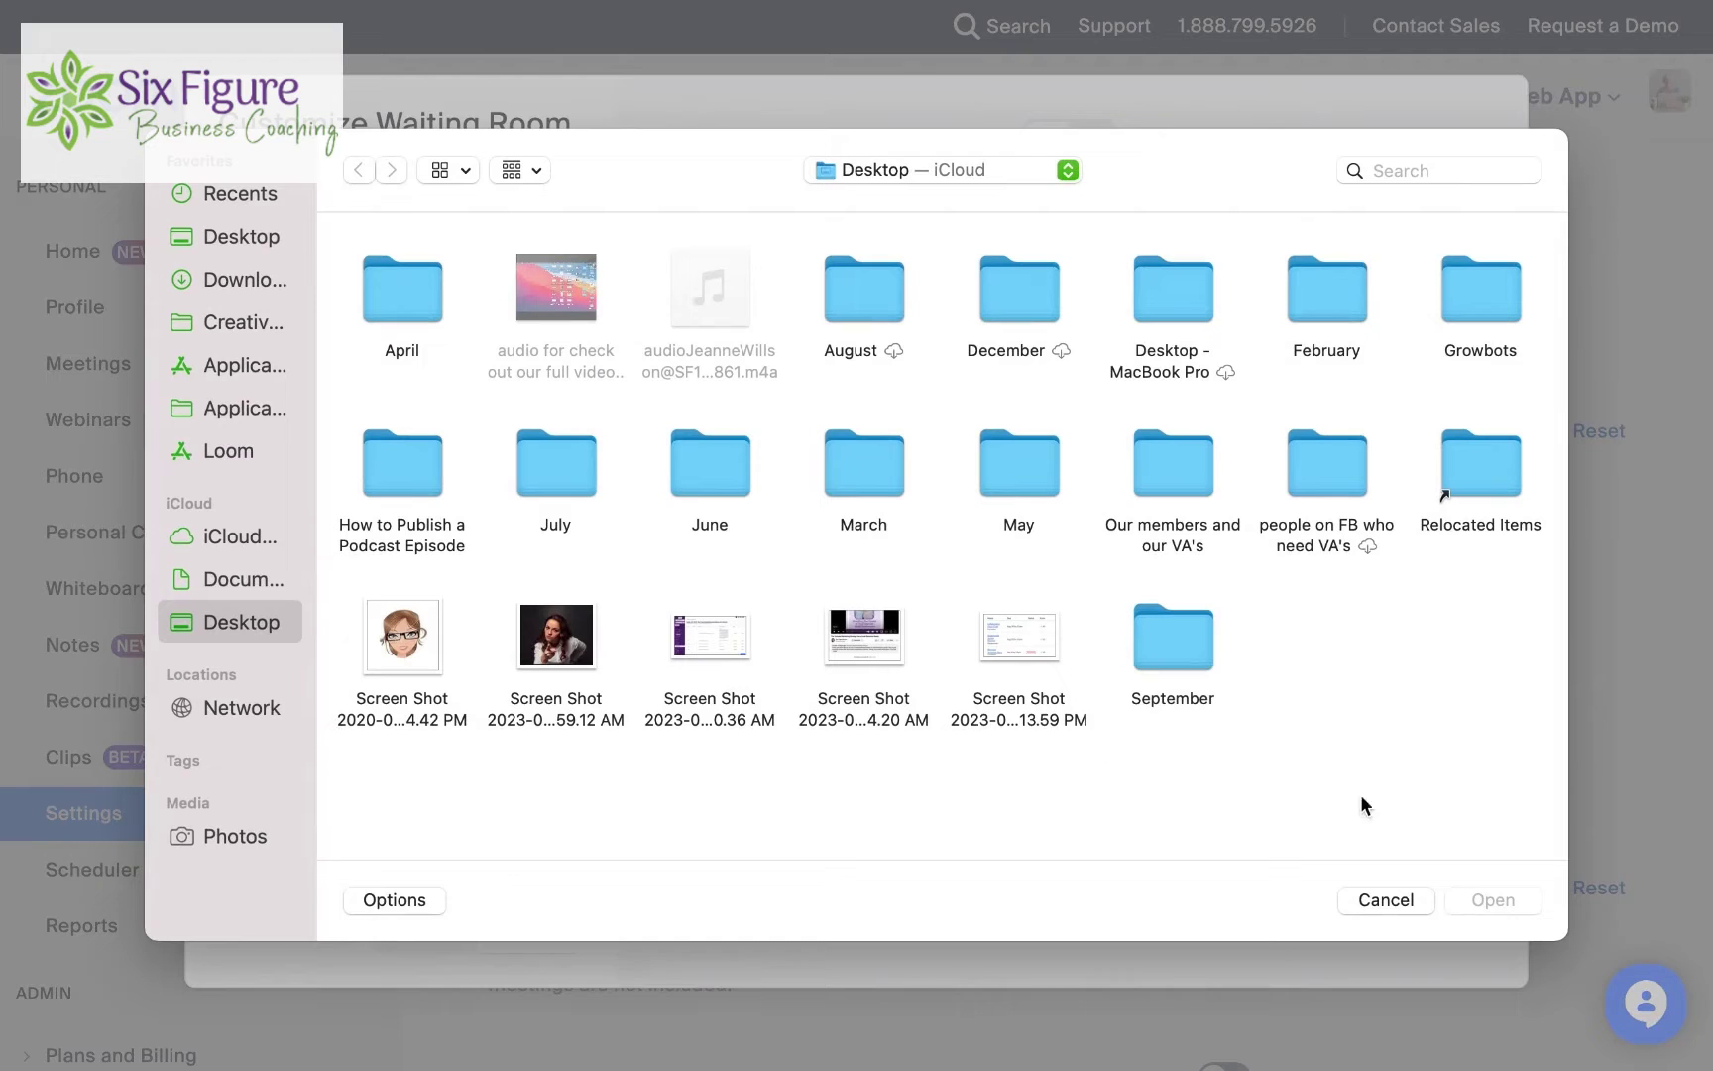
Remove the Six Figure logo and upload the two-women photo PNG from the Sept 2021 session folder.
left_click(1384, 900)
double_click(719, 462)
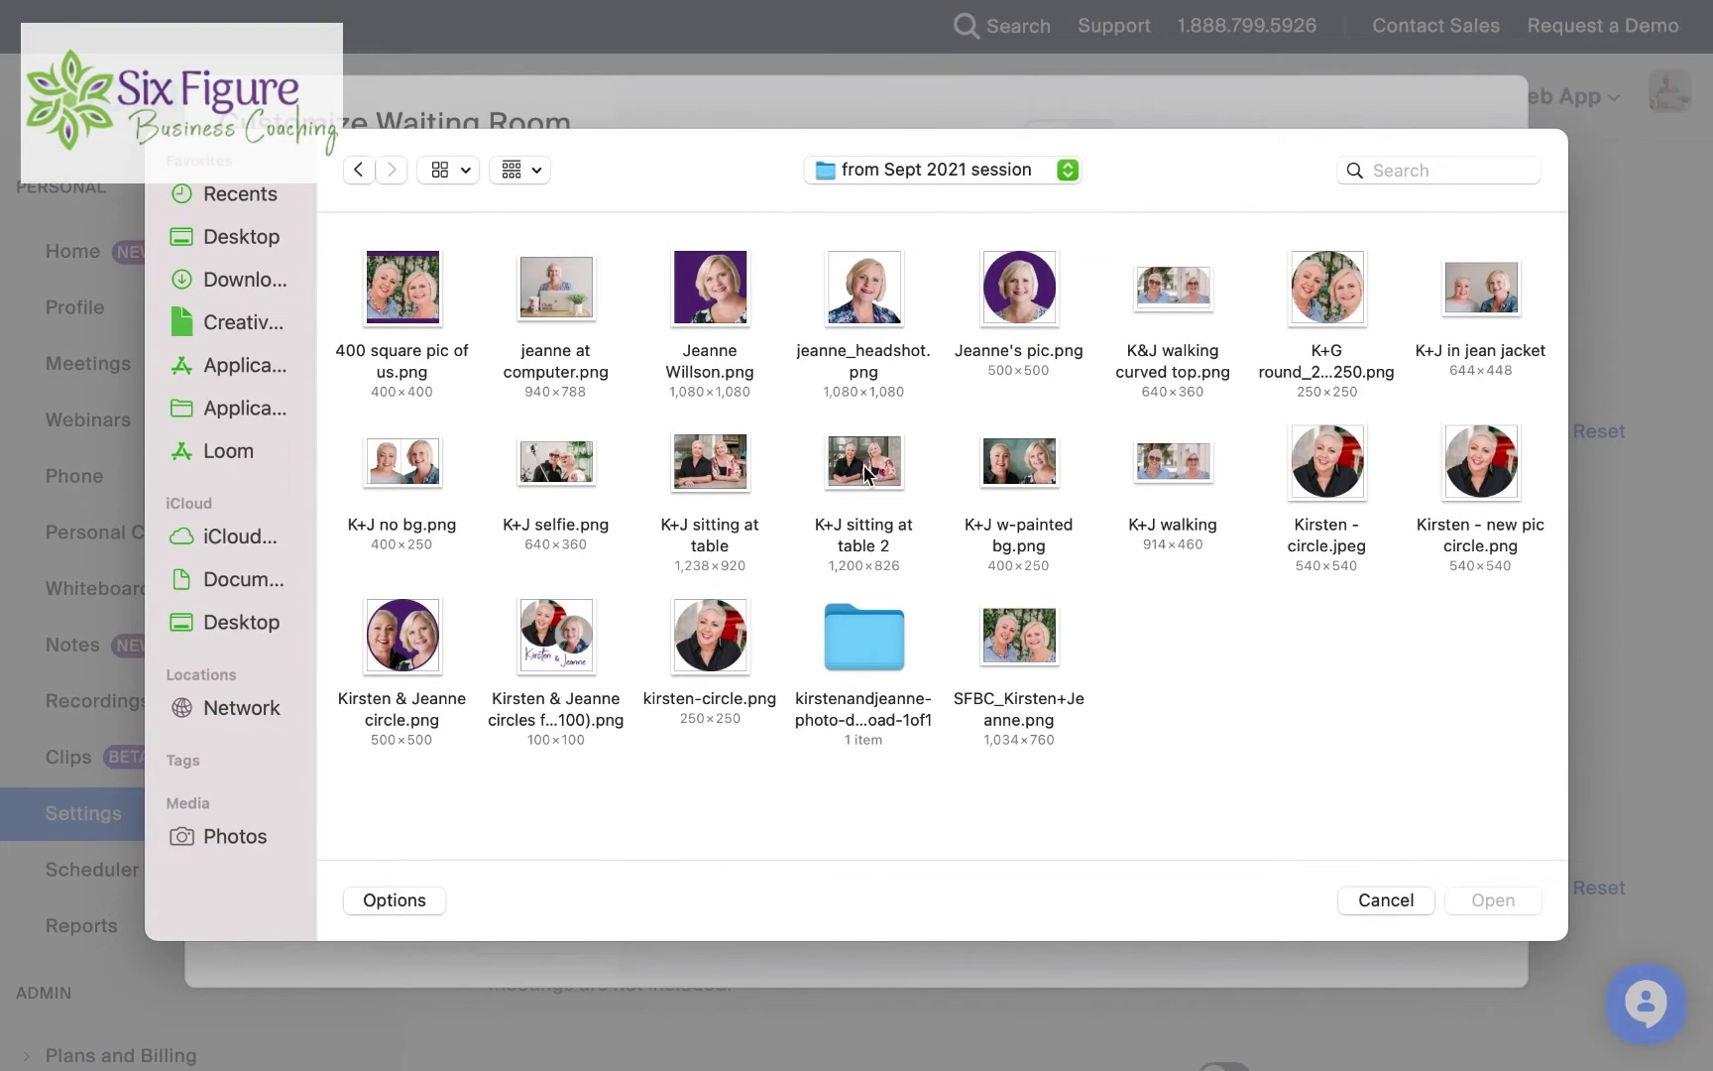
key("Escape")
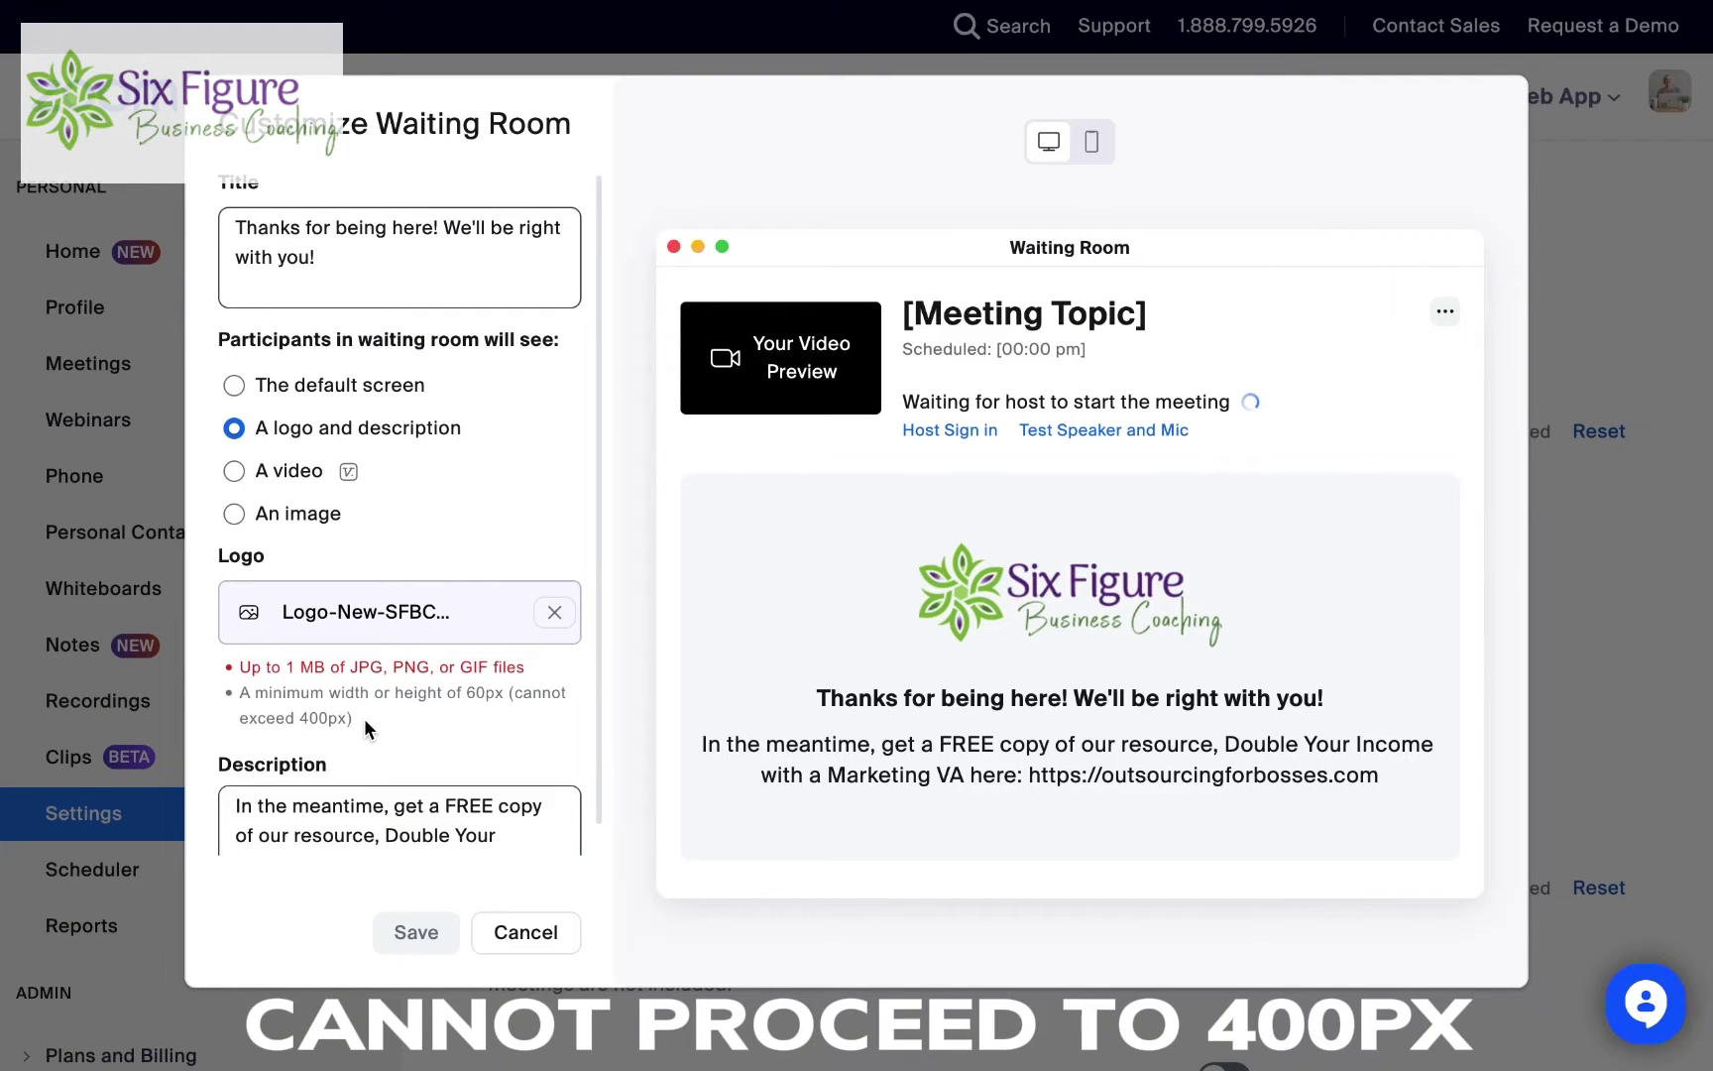
left_click(553, 612)
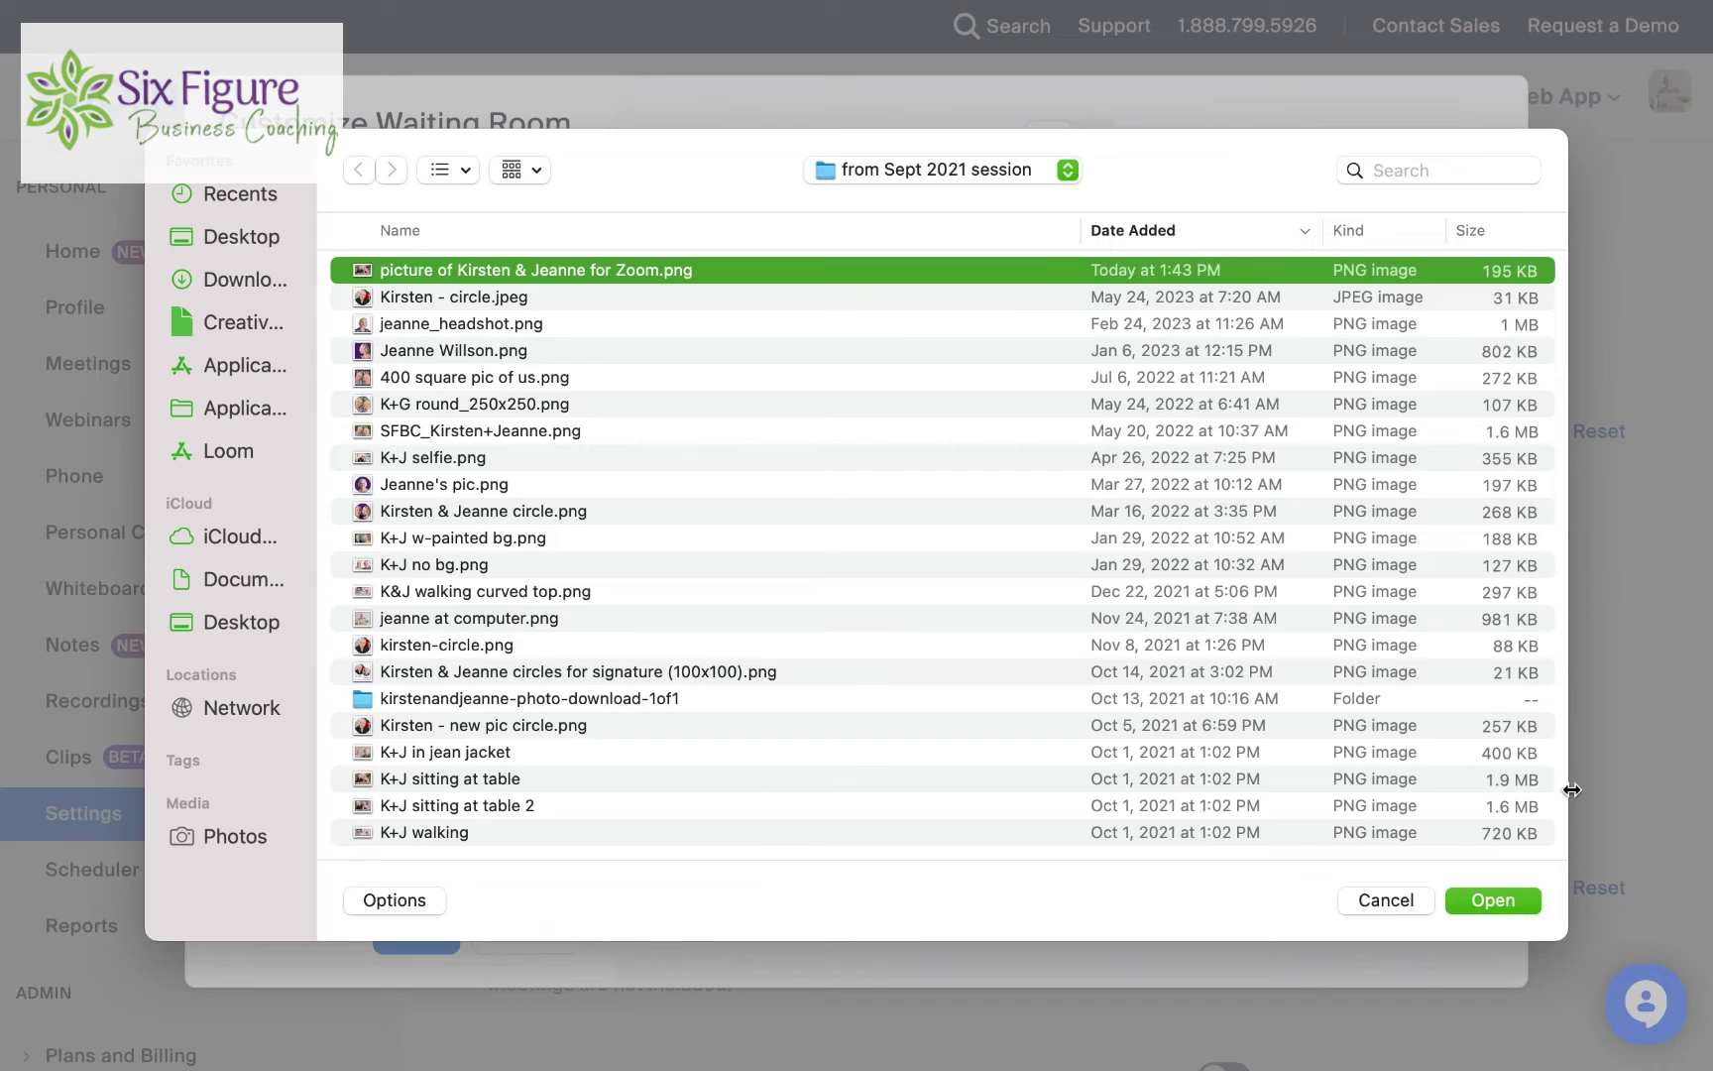
left_click(1481, 892)
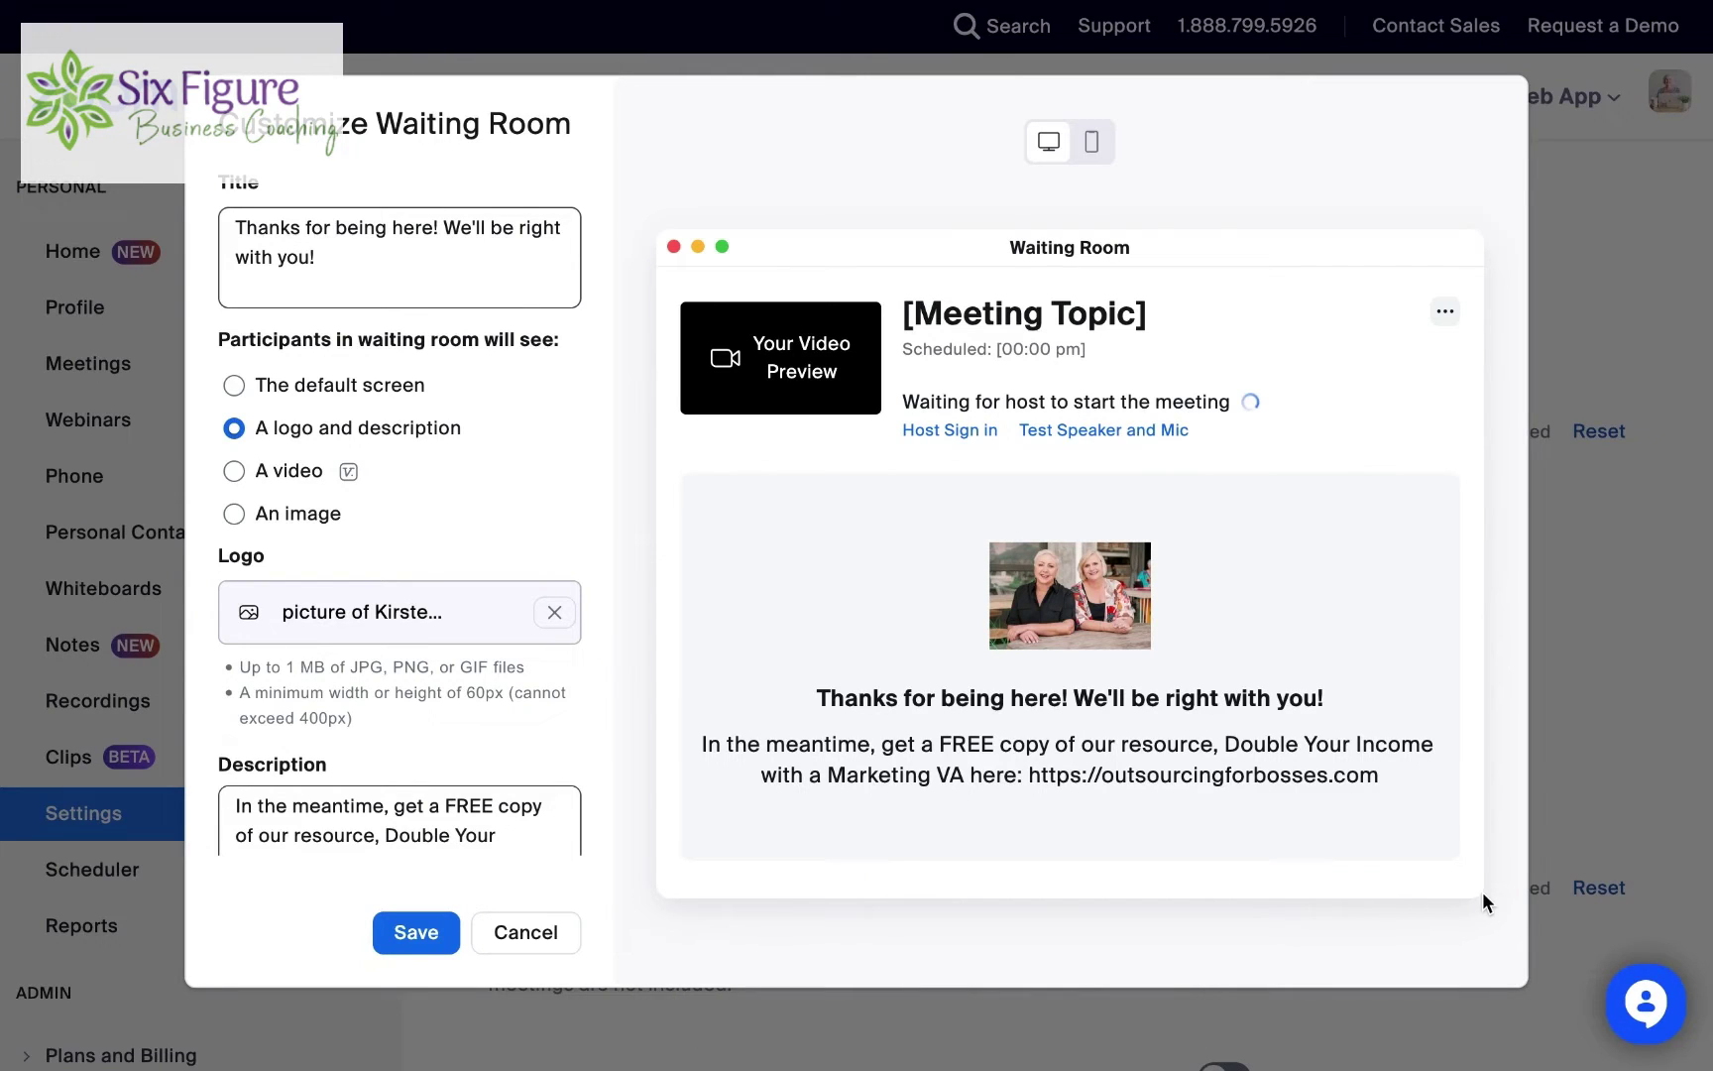
Review the waiting room description, then select 'The default screen' layout.
scroll(497, 734, "down", 1)
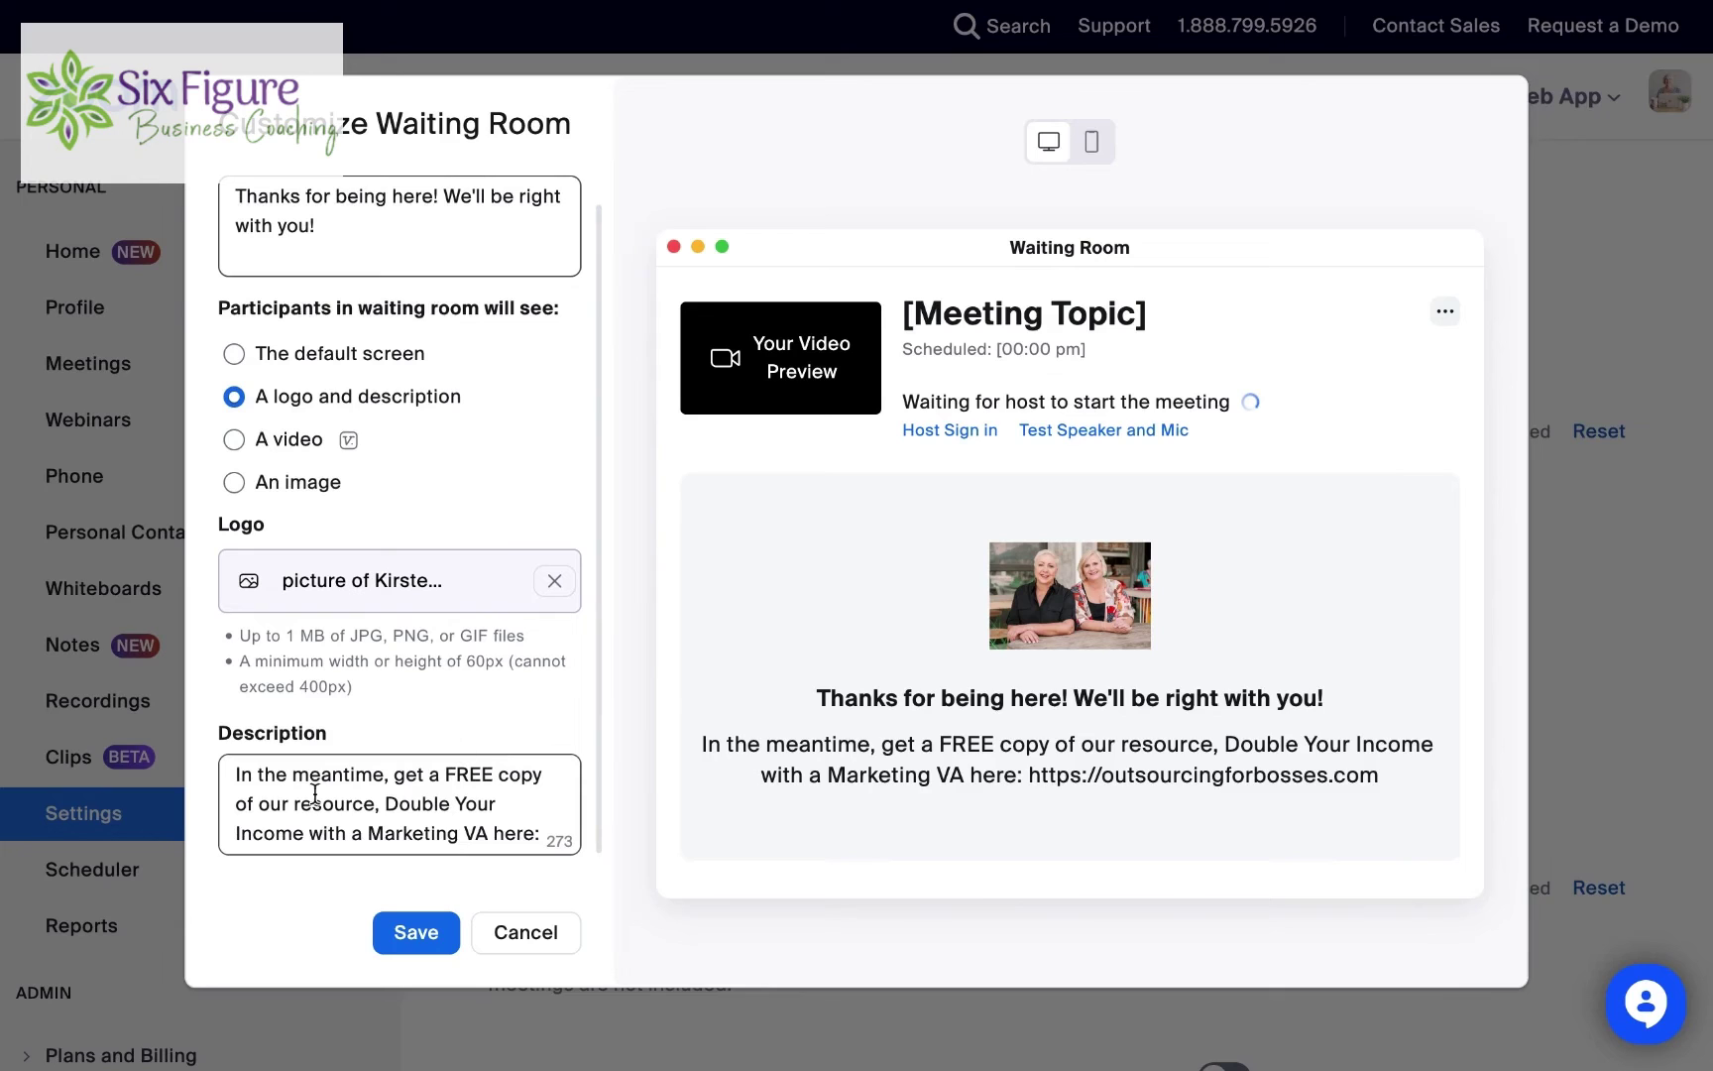
left_click_drag(228, 774, 476, 805)
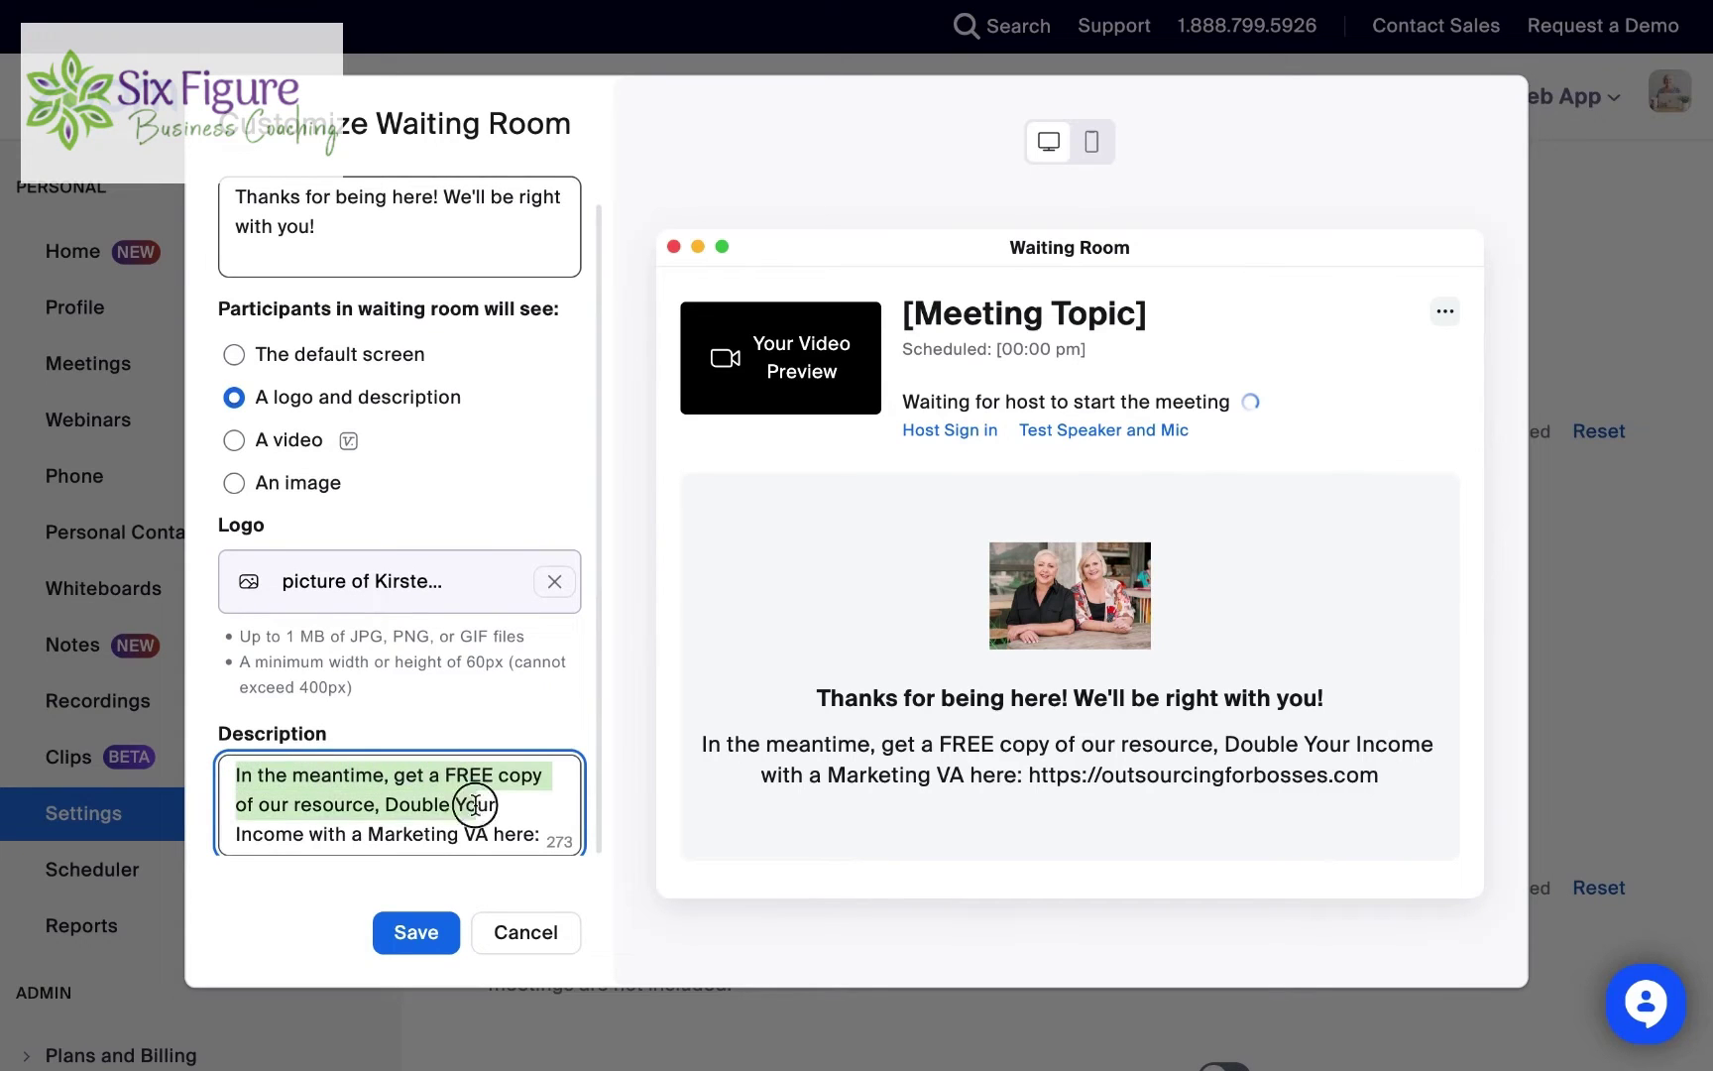
scroll(355, 251, "up", 1)
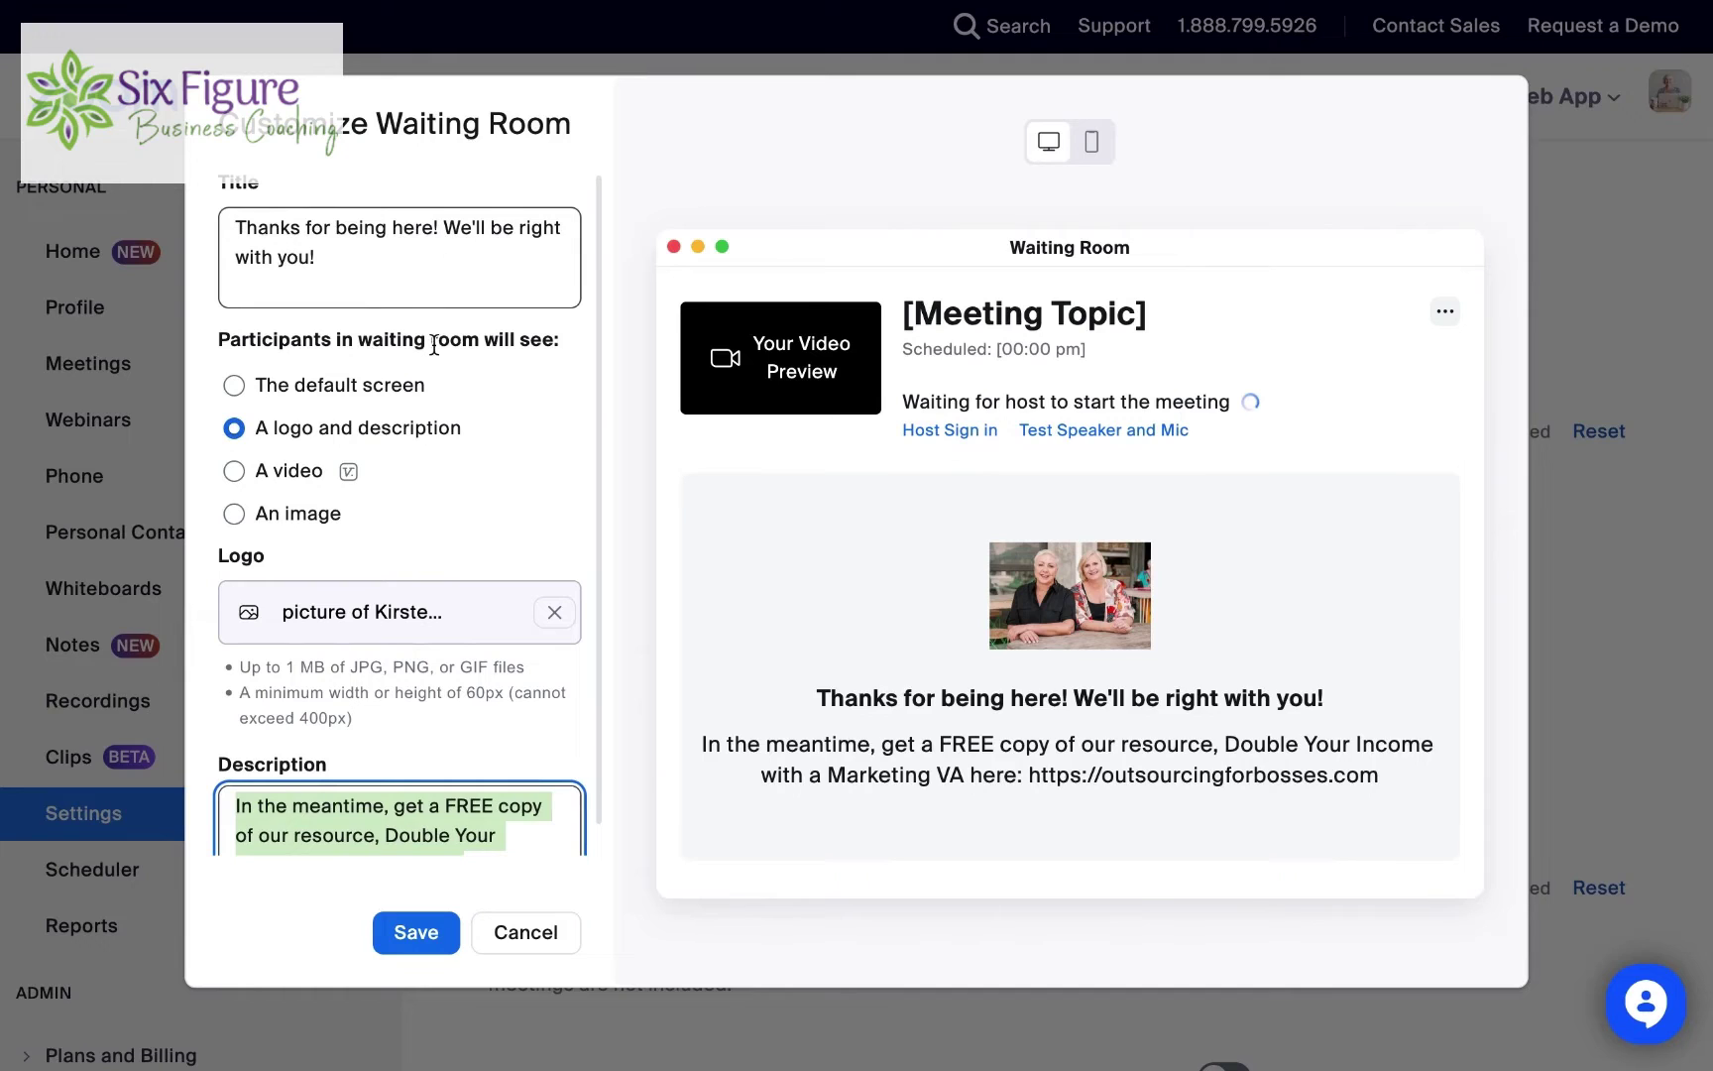
scroll(490, 815, "down", 1)
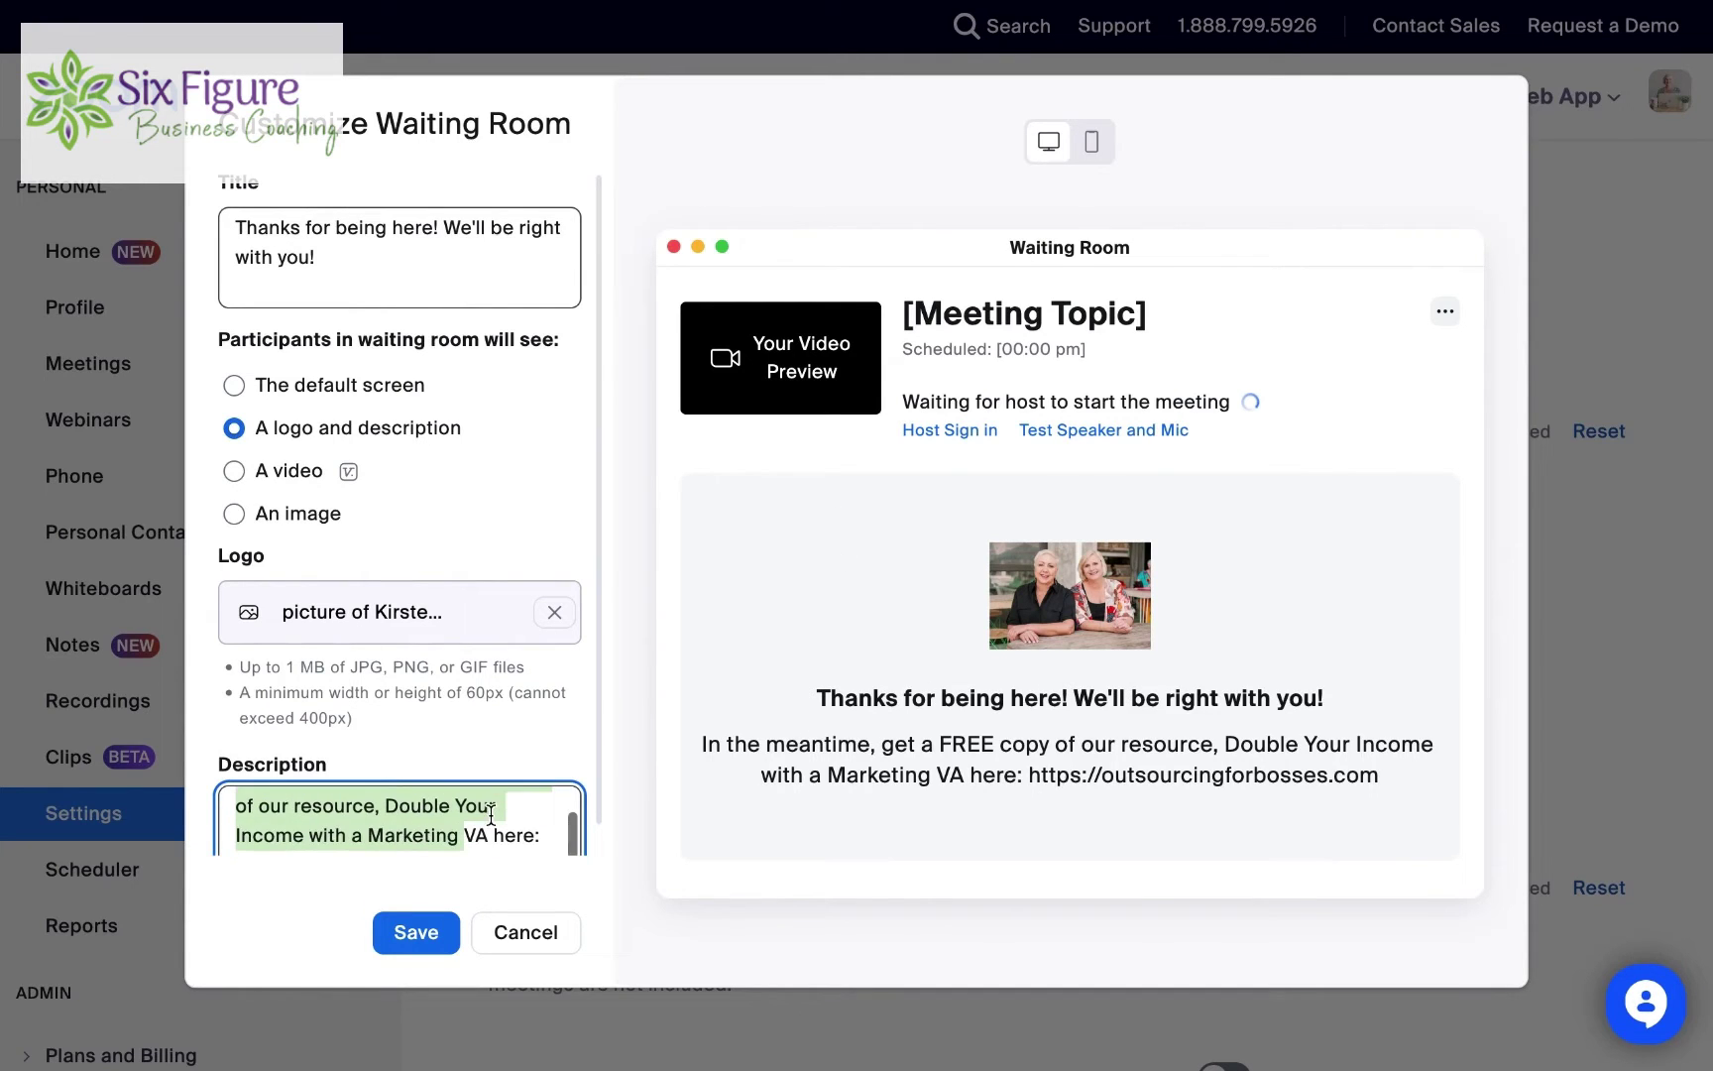
scroll(523, 739, "down", 1)
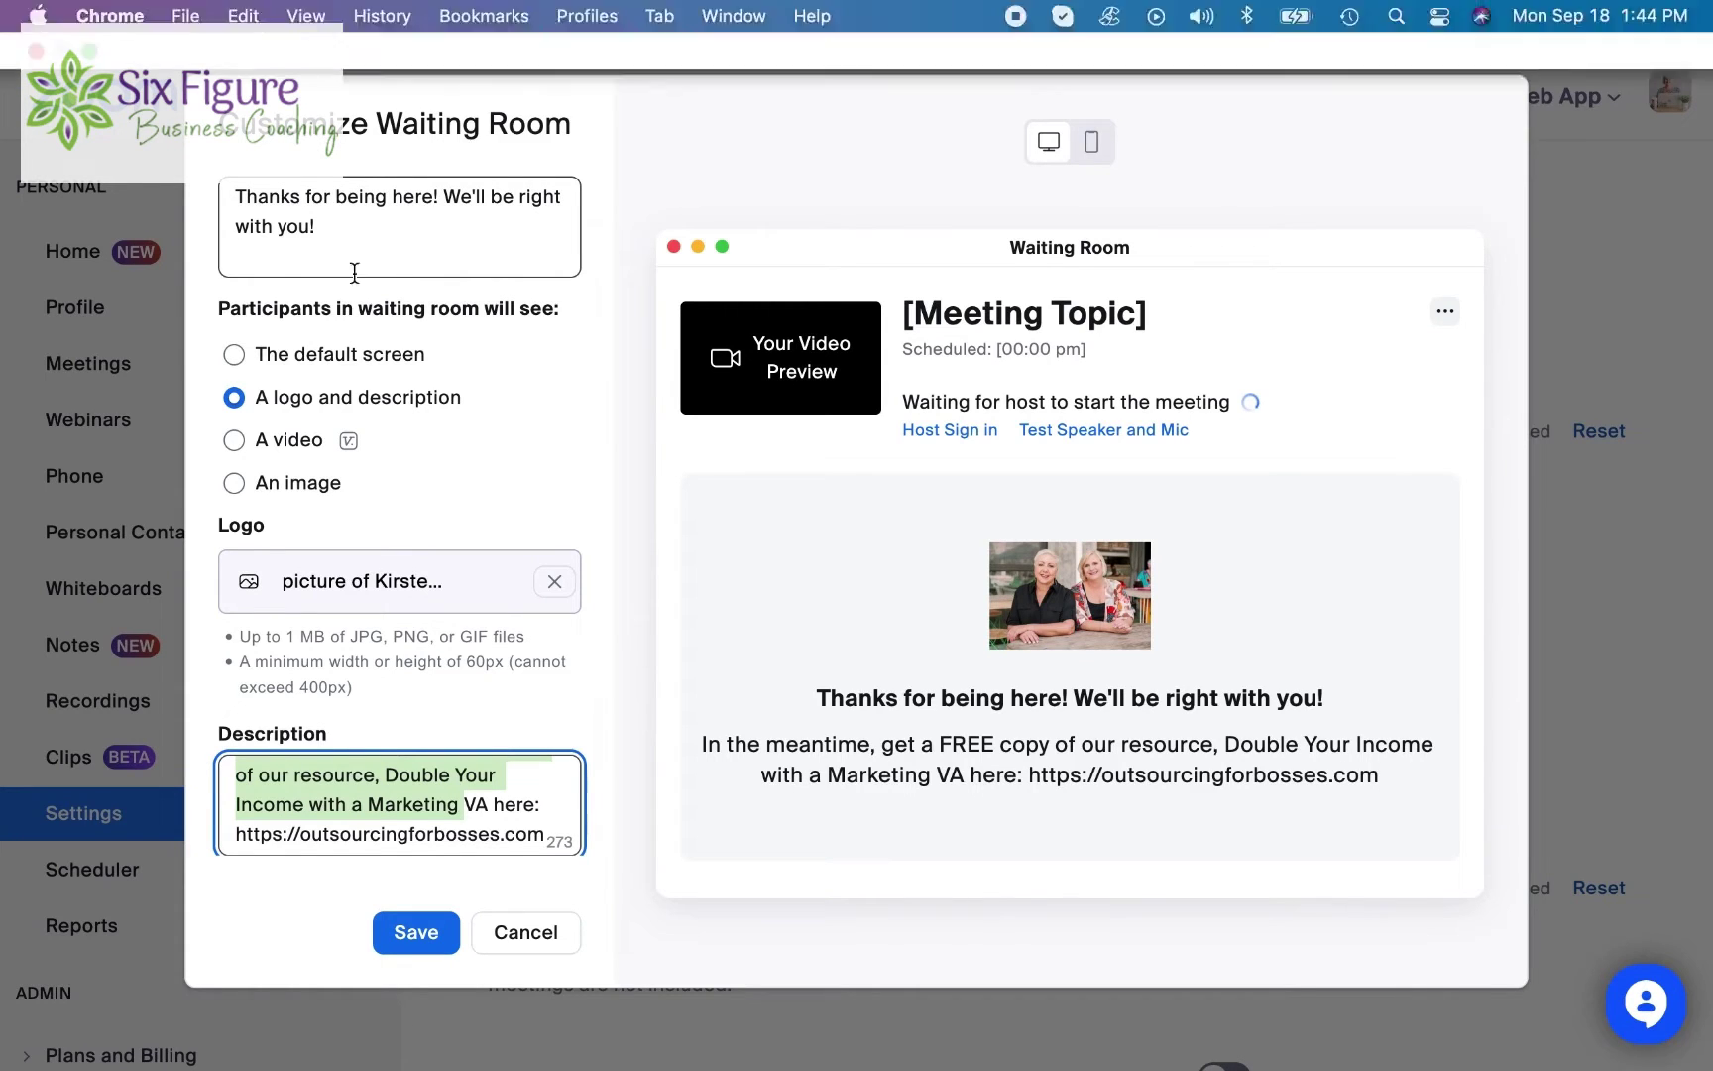
left_click(236, 356)
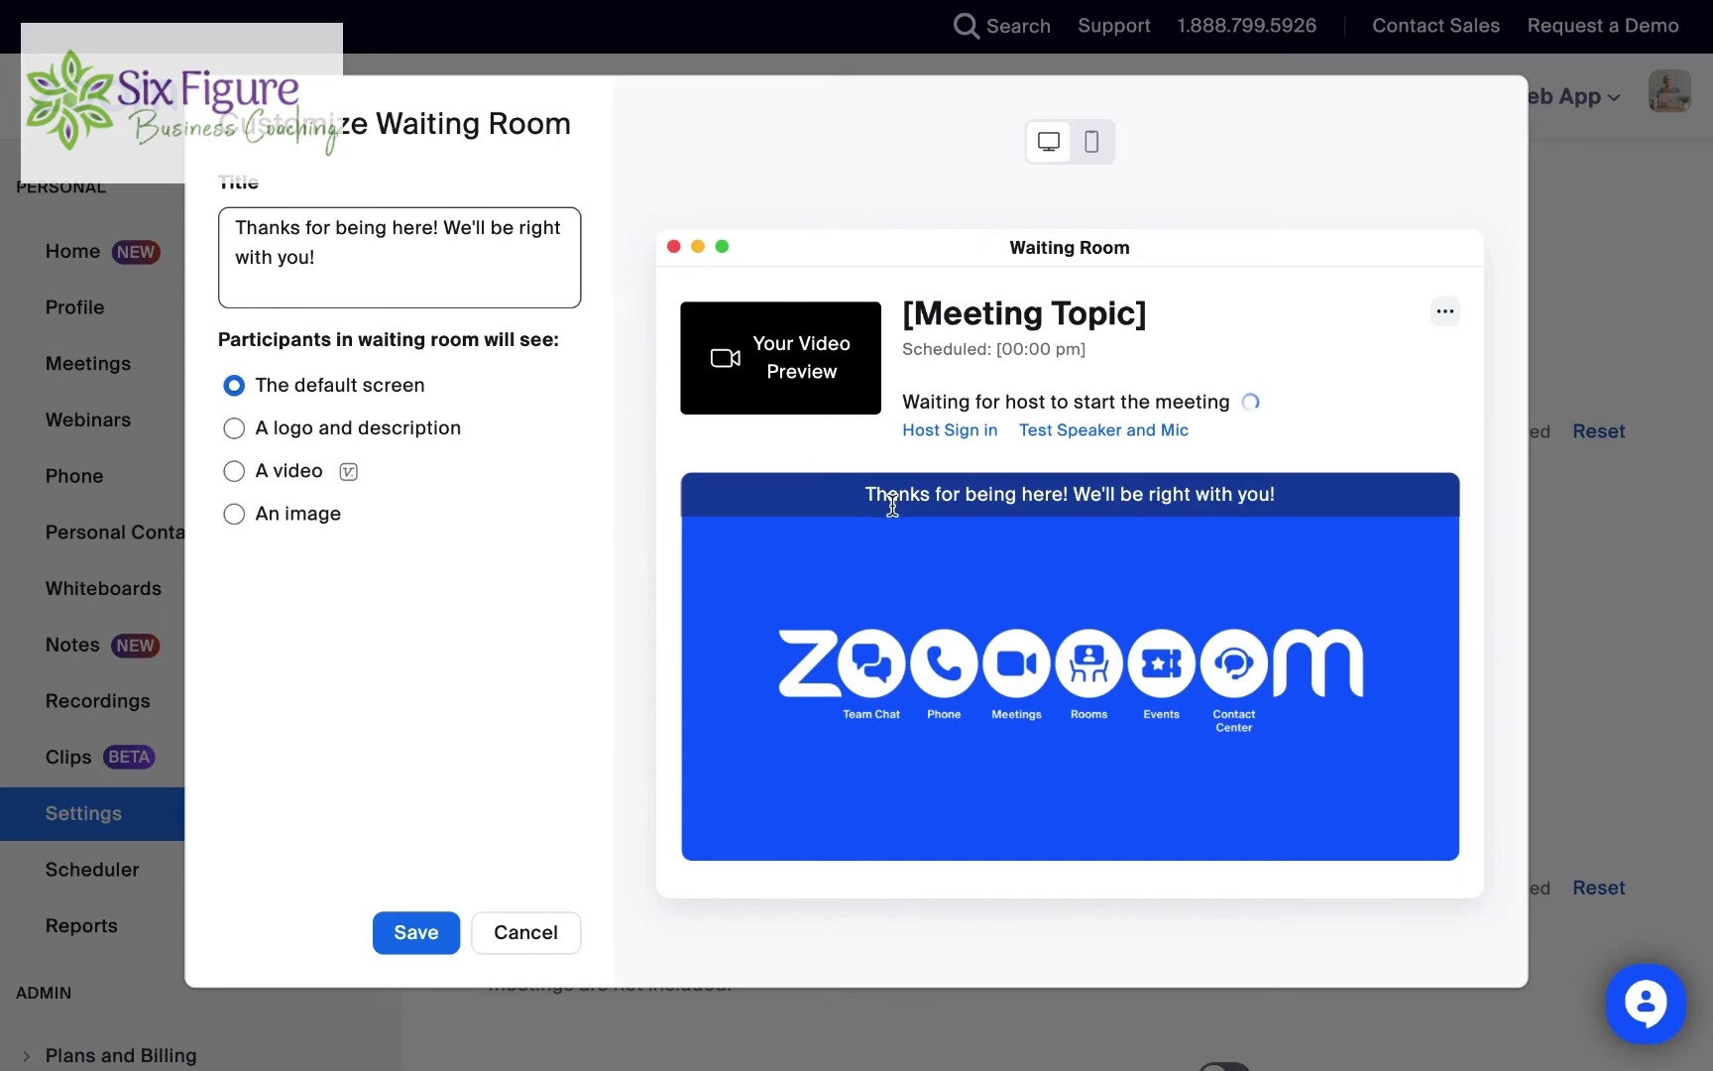
left_click(402, 229)
left_click_drag(238, 230, 352, 249)
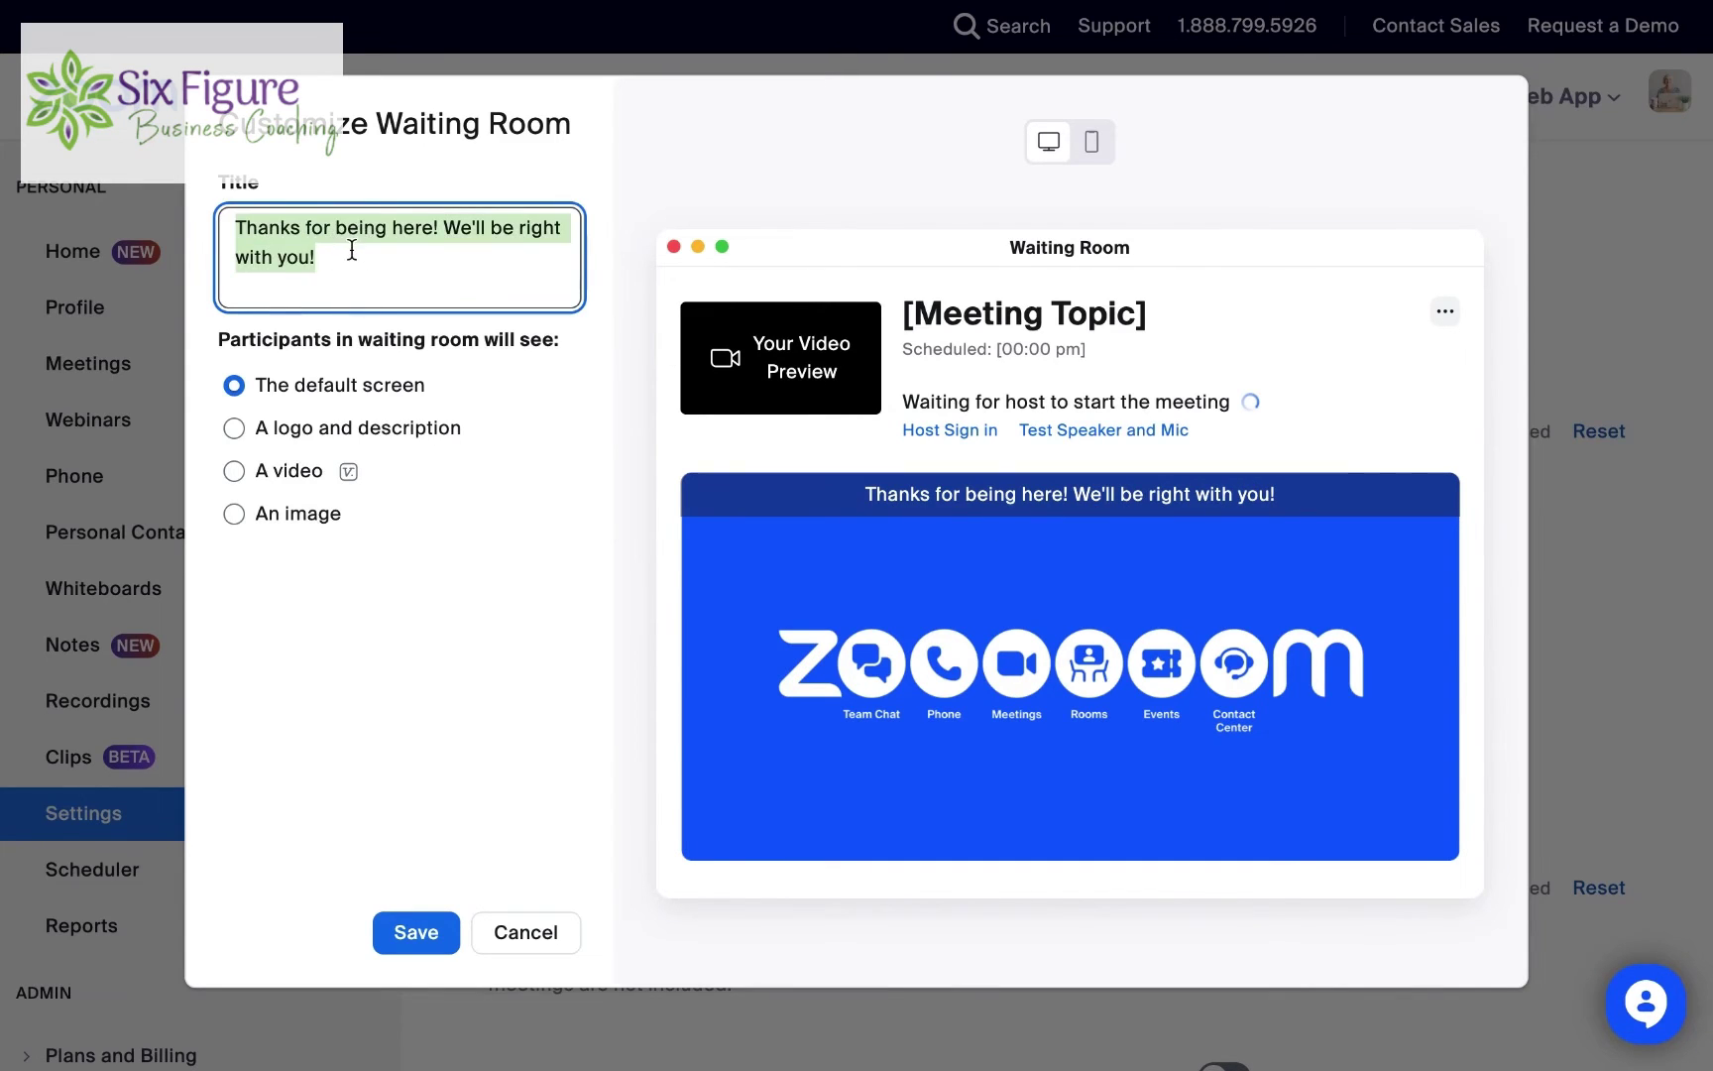
type("We are happy you are here!")
left_click(413, 931)
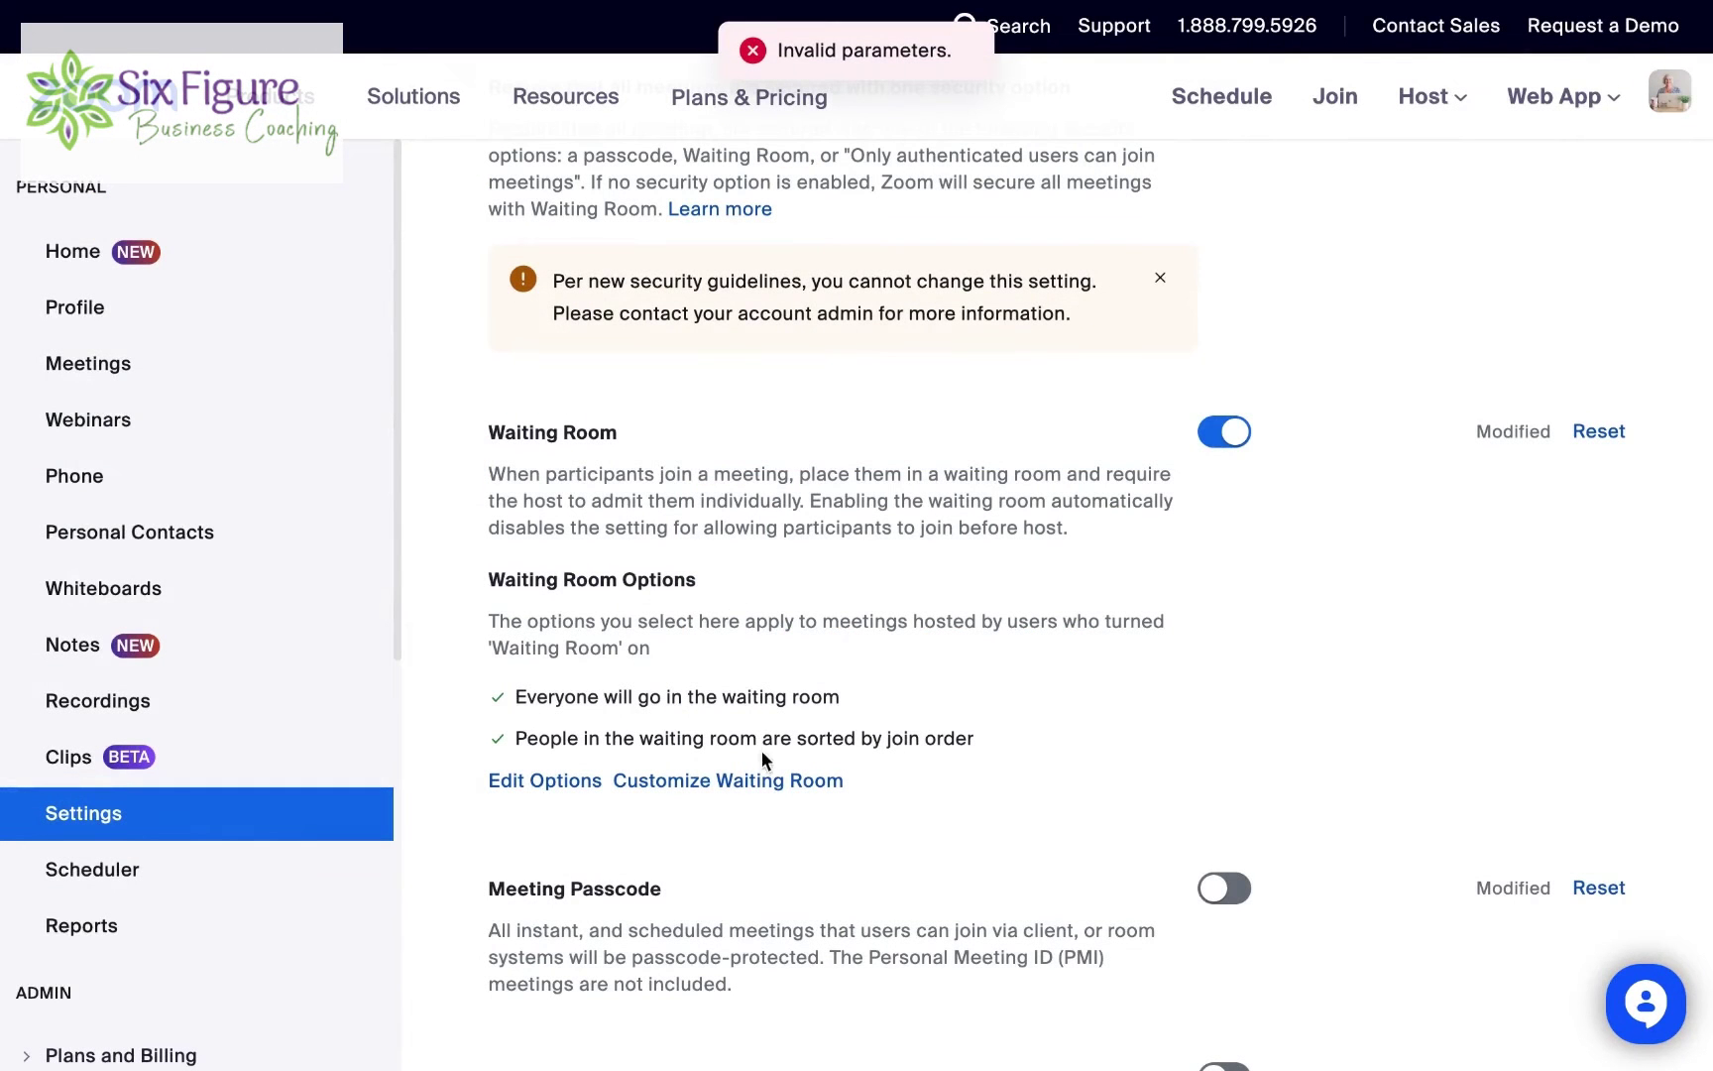
left_click(755, 783)
left_click(399, 387)
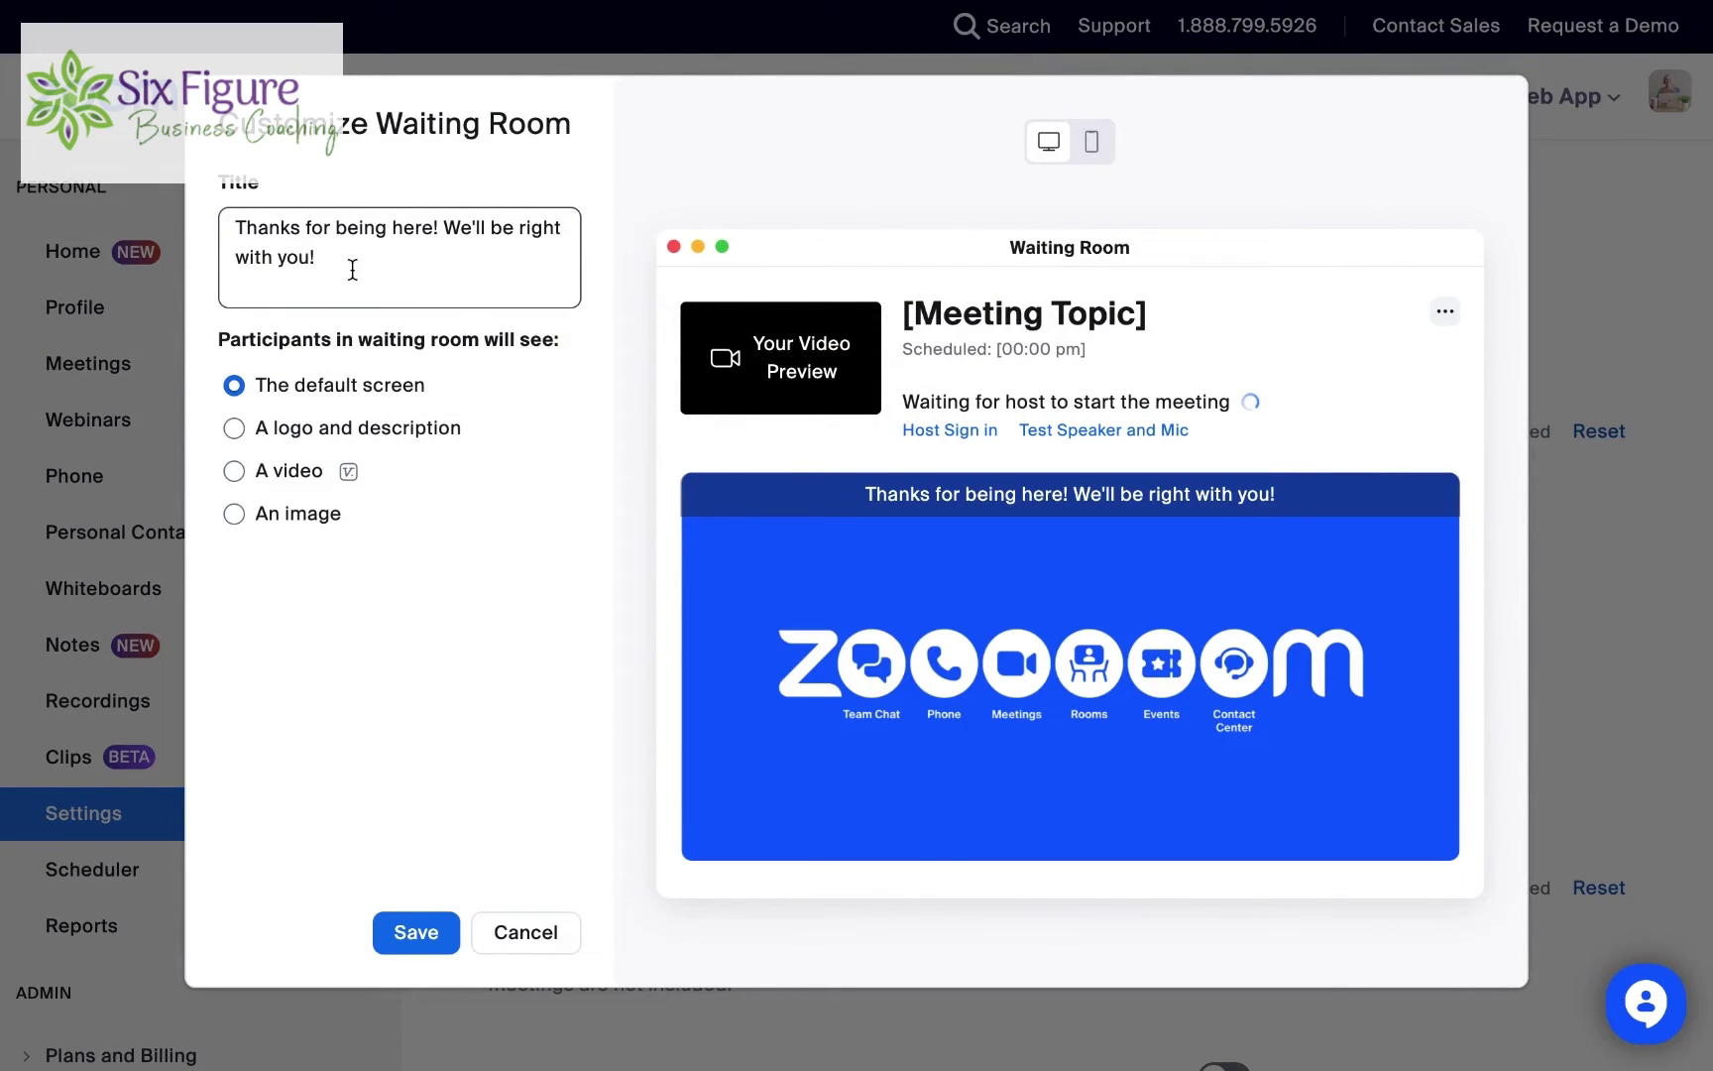
Switch the waiting room to 'An image' and upload the hosts' photo.
left_click(297, 514)
left_click(410, 613)
left_click(687, 268)
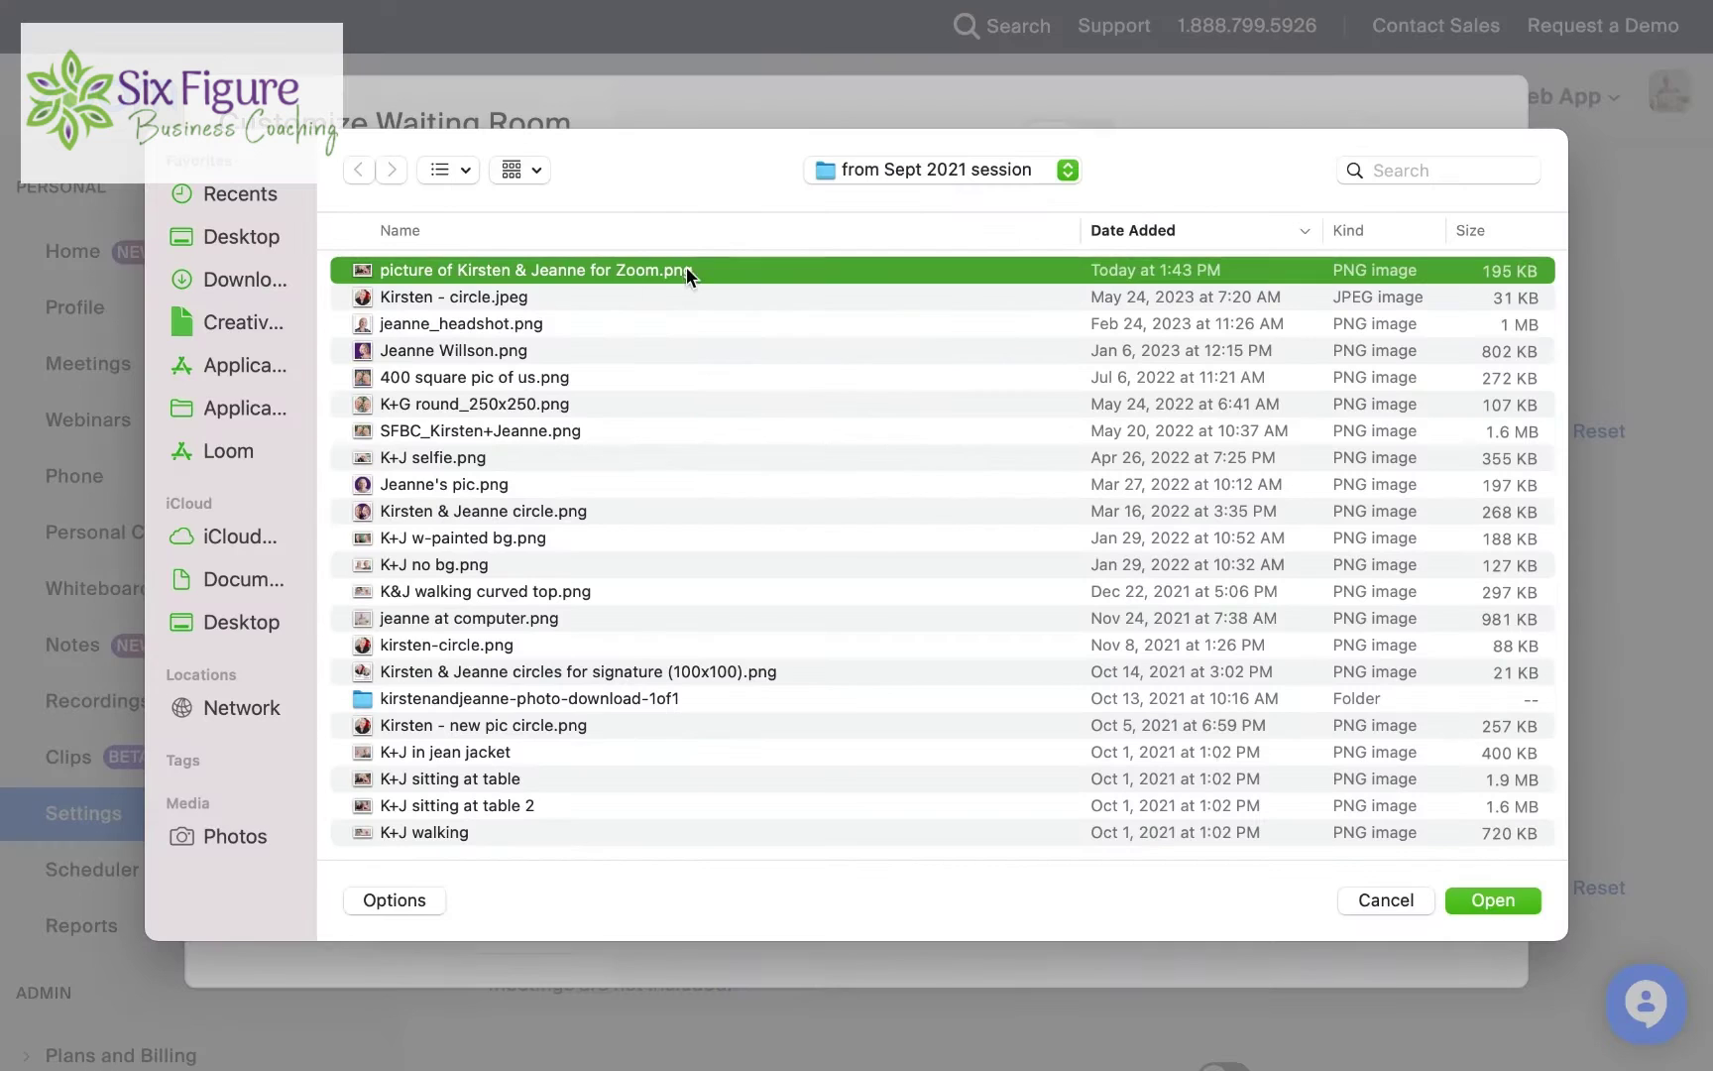
left_click(1481, 902)
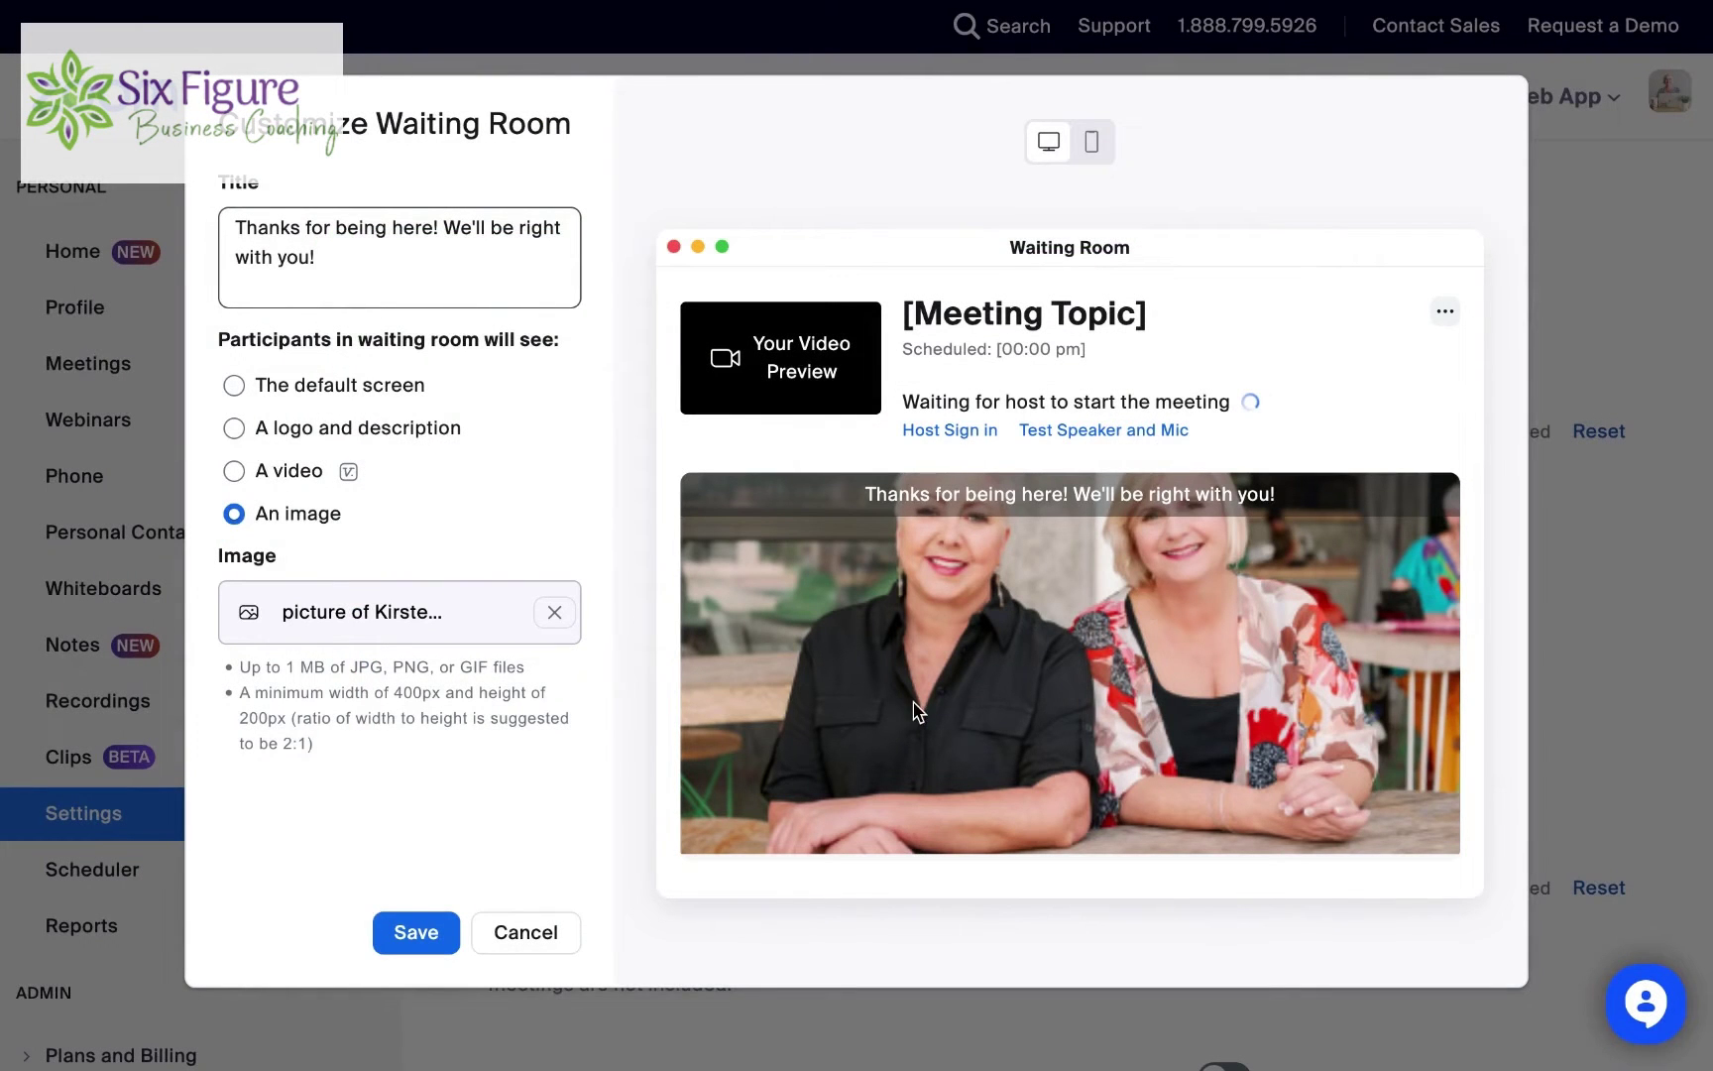
Choose 'A logo and description' with the hosts' photo as the logo, and save.
left_click(400, 436)
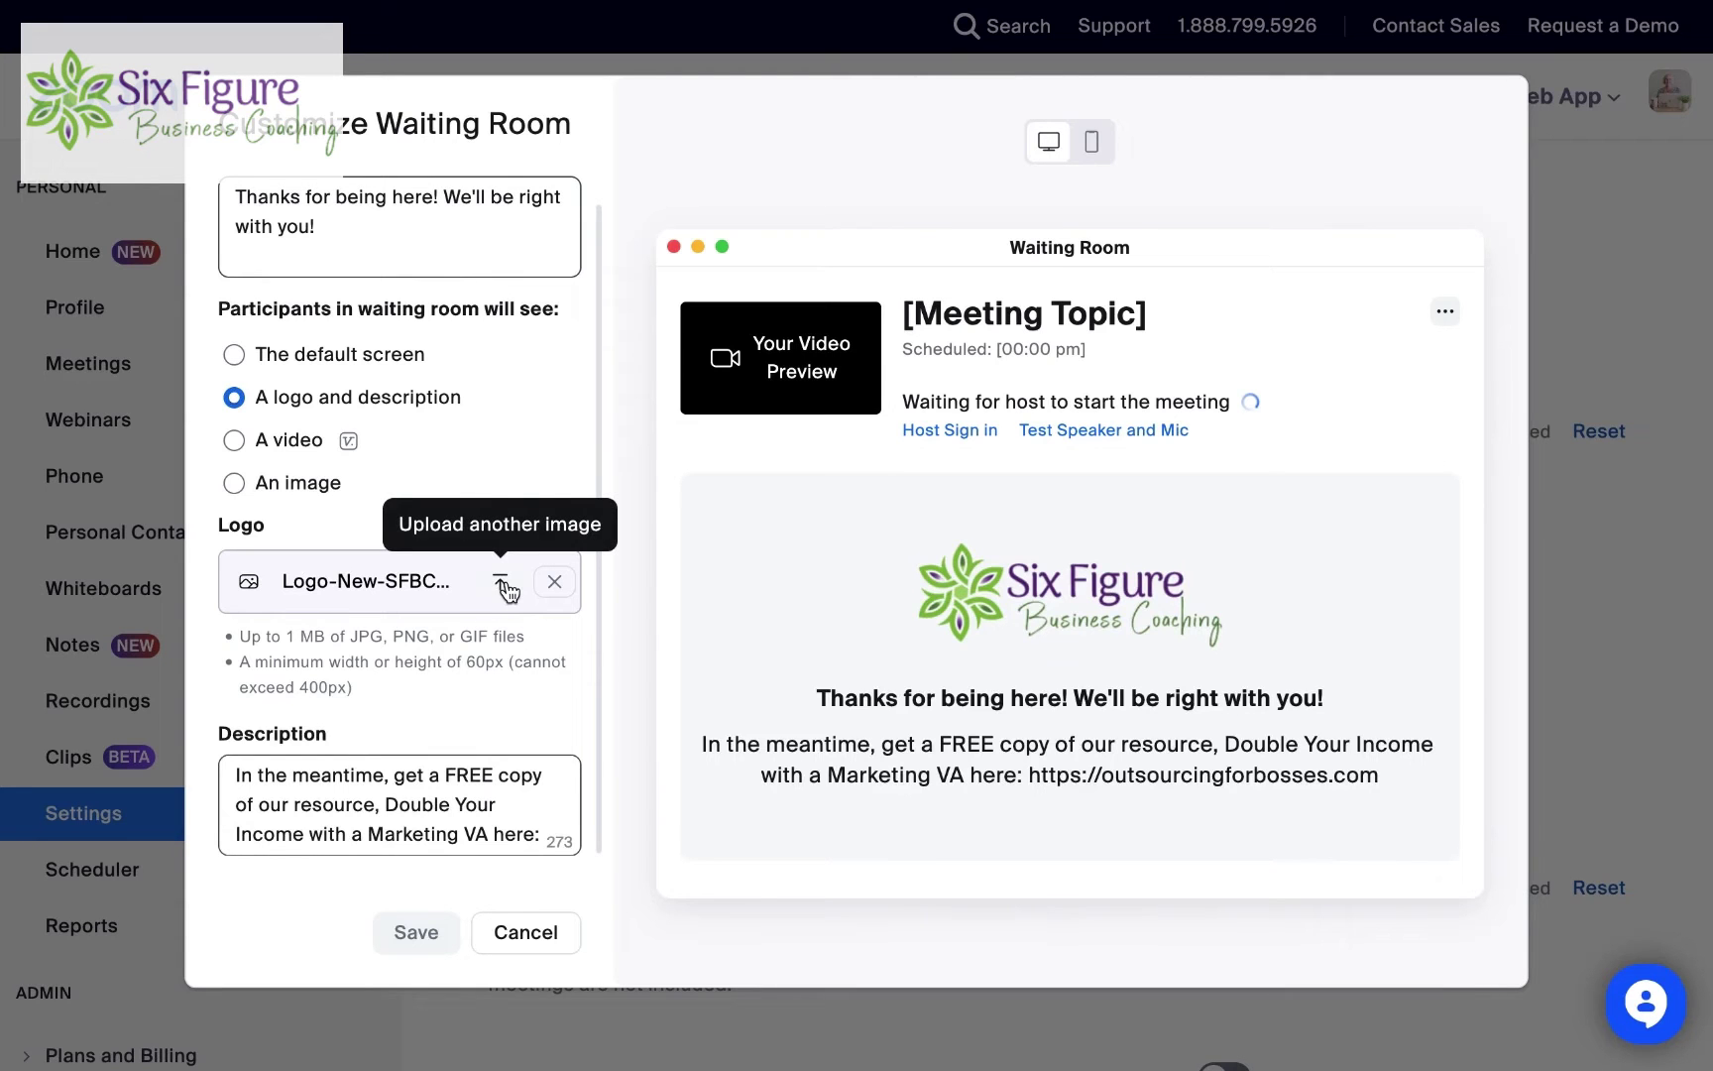
left_click(500, 583)
double_click(720, 270)
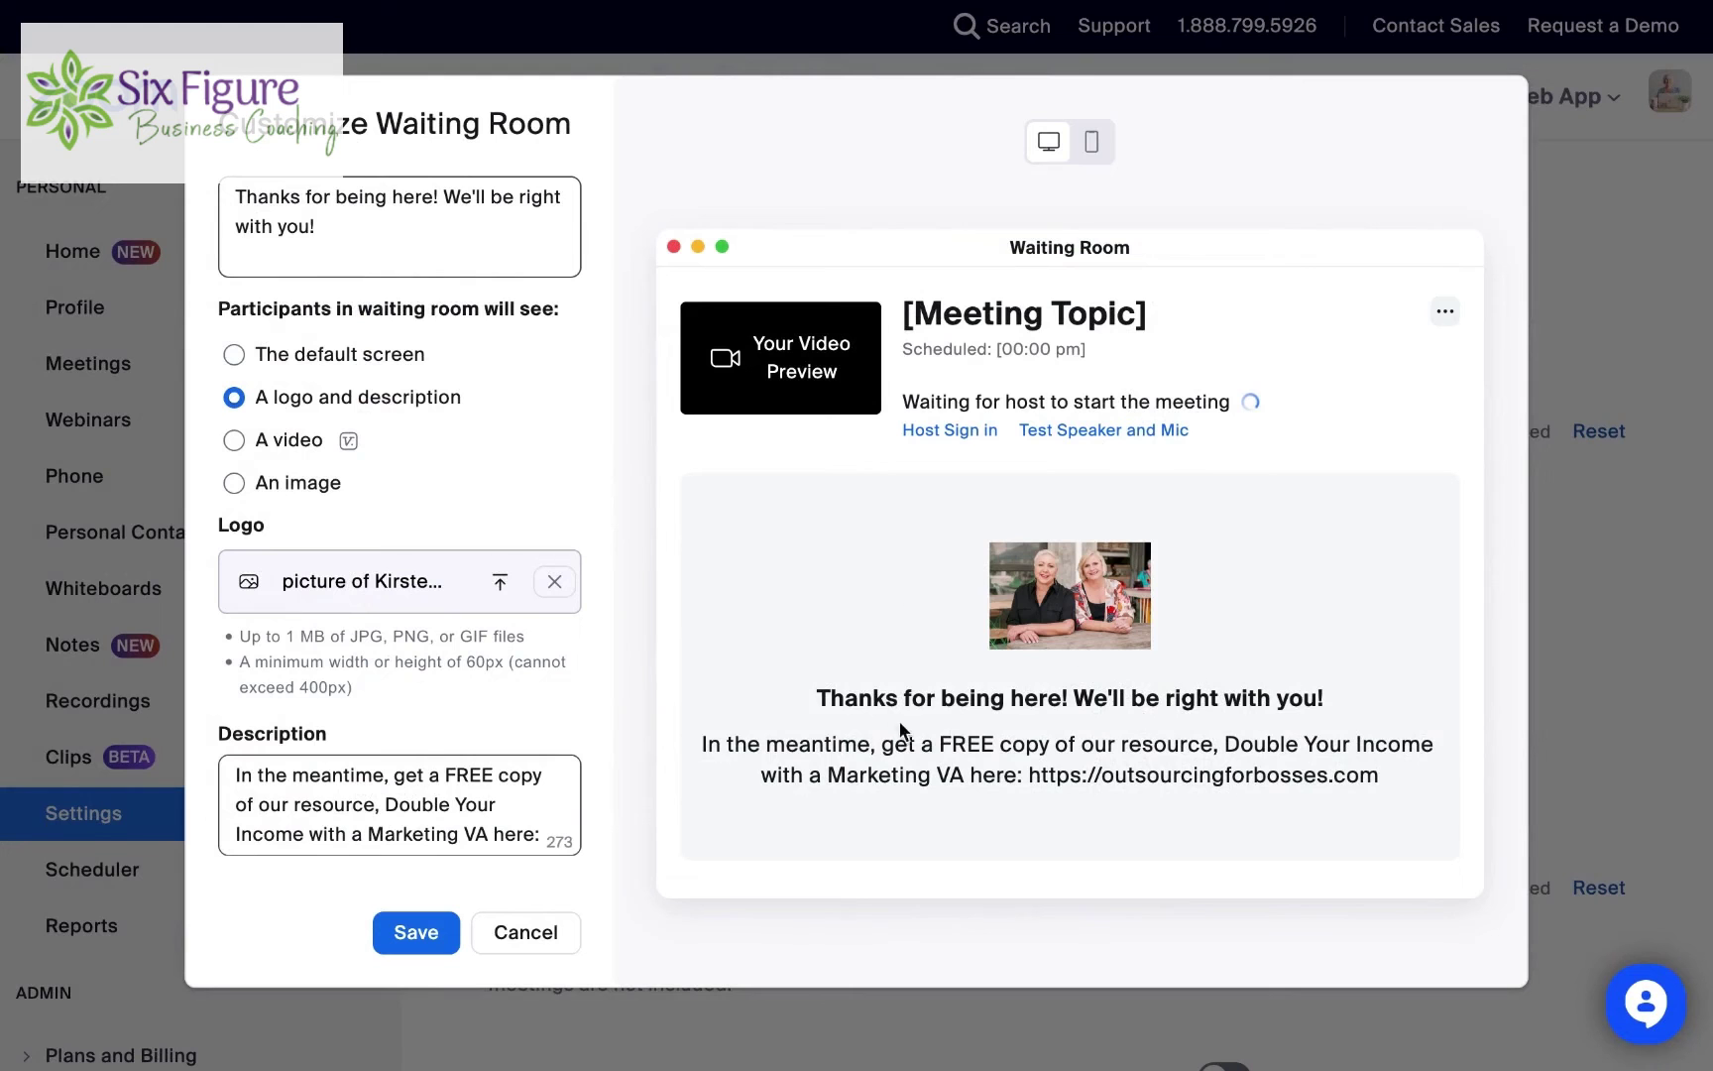
left_click(422, 933)
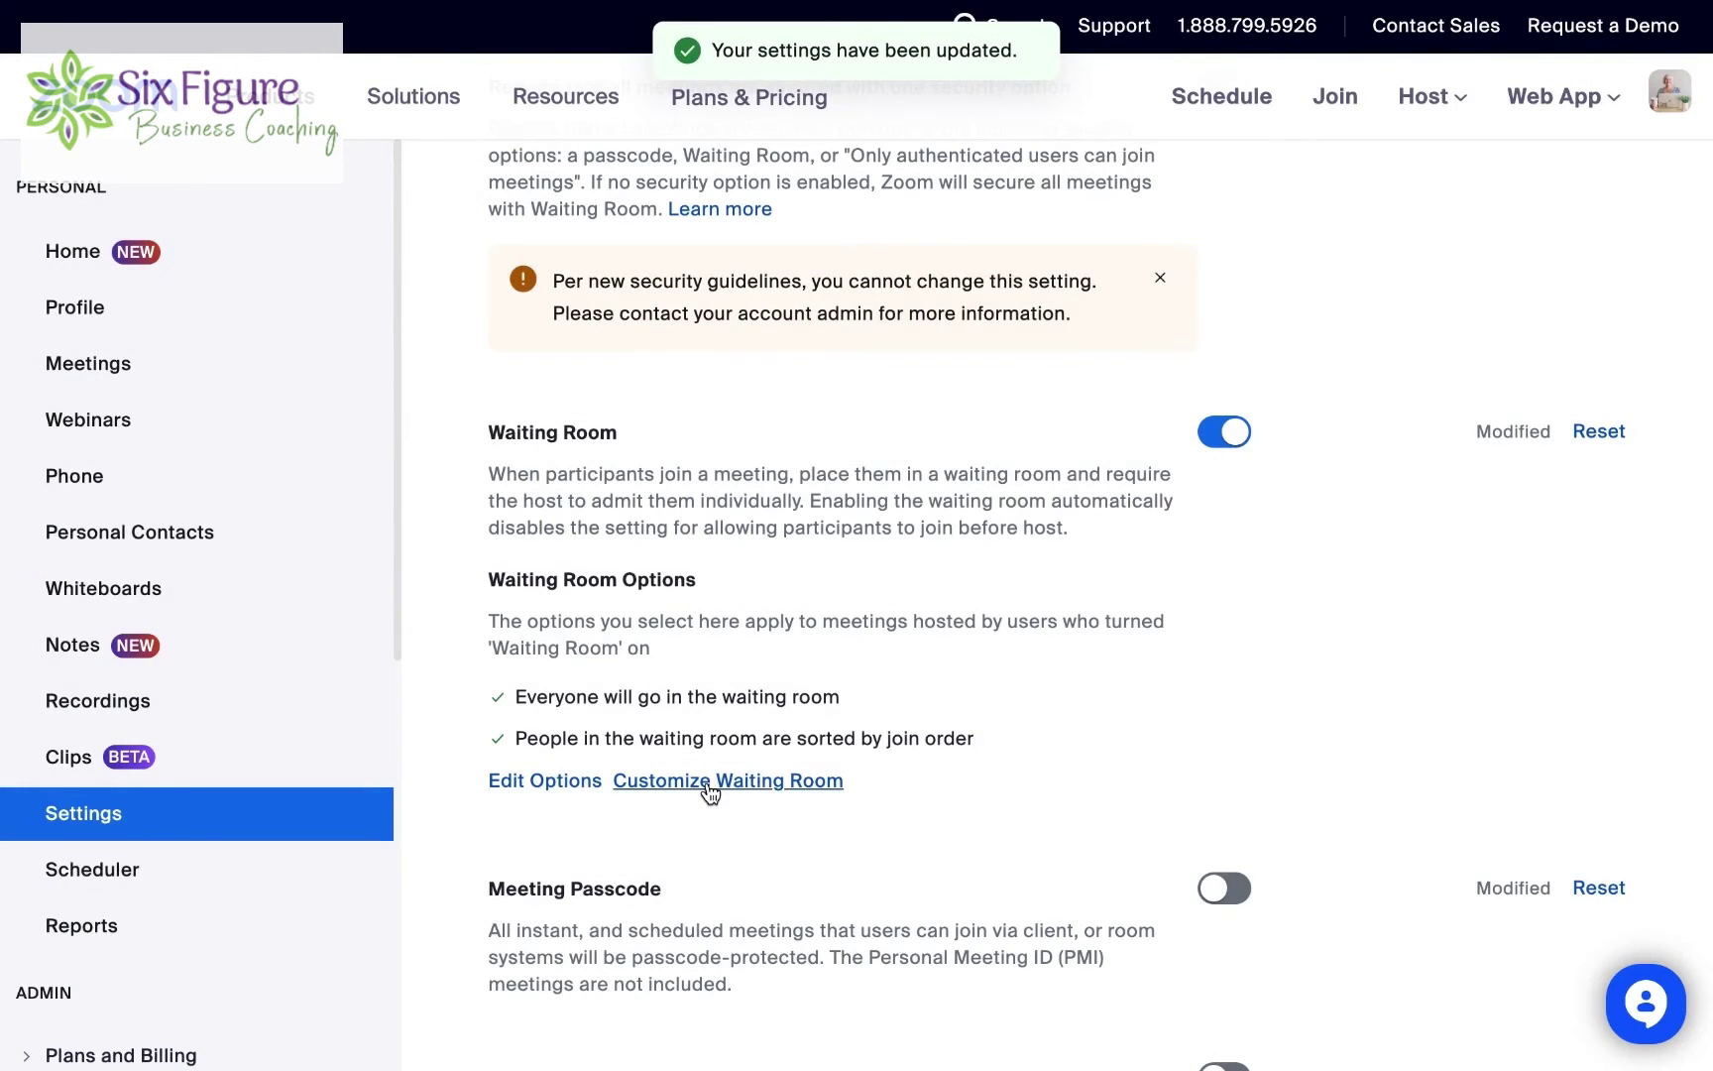
Reopen Customize Waiting Room, set 'An image' with the hosts' photo uploaded, and save.
left_click(706, 782)
left_click(284, 515)
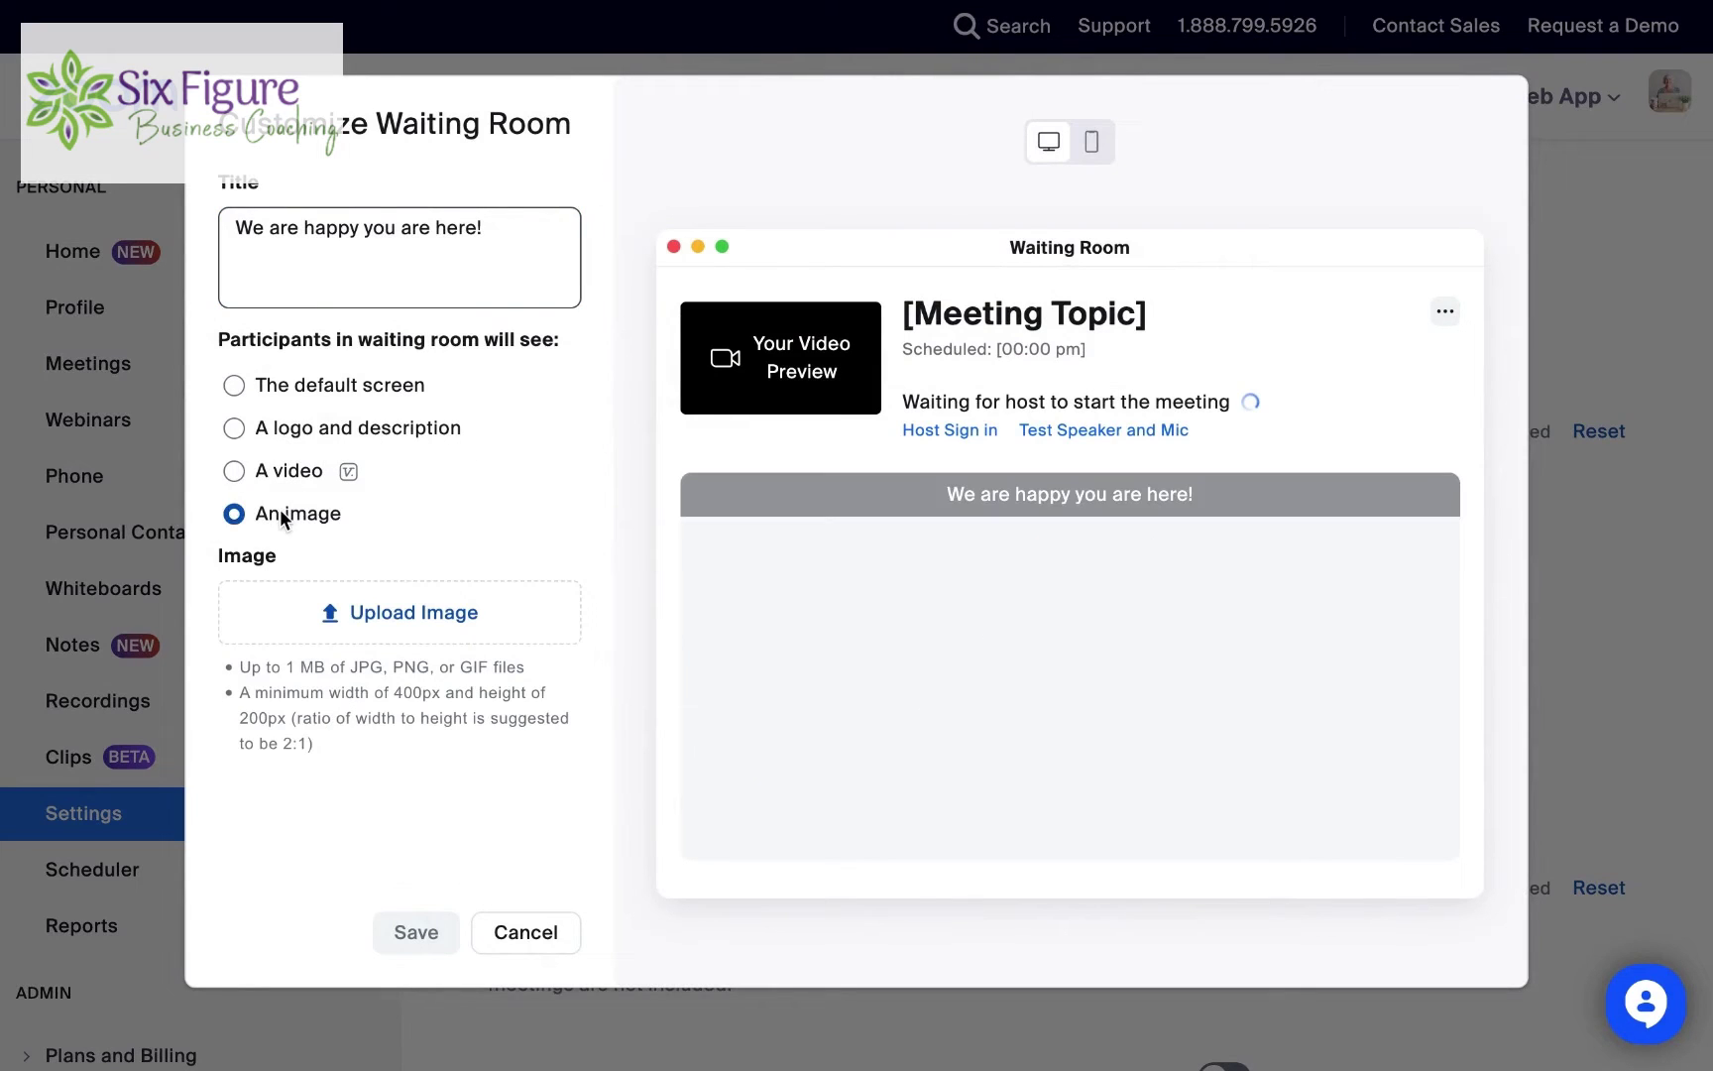
left_click(414, 616)
double_click(634, 264)
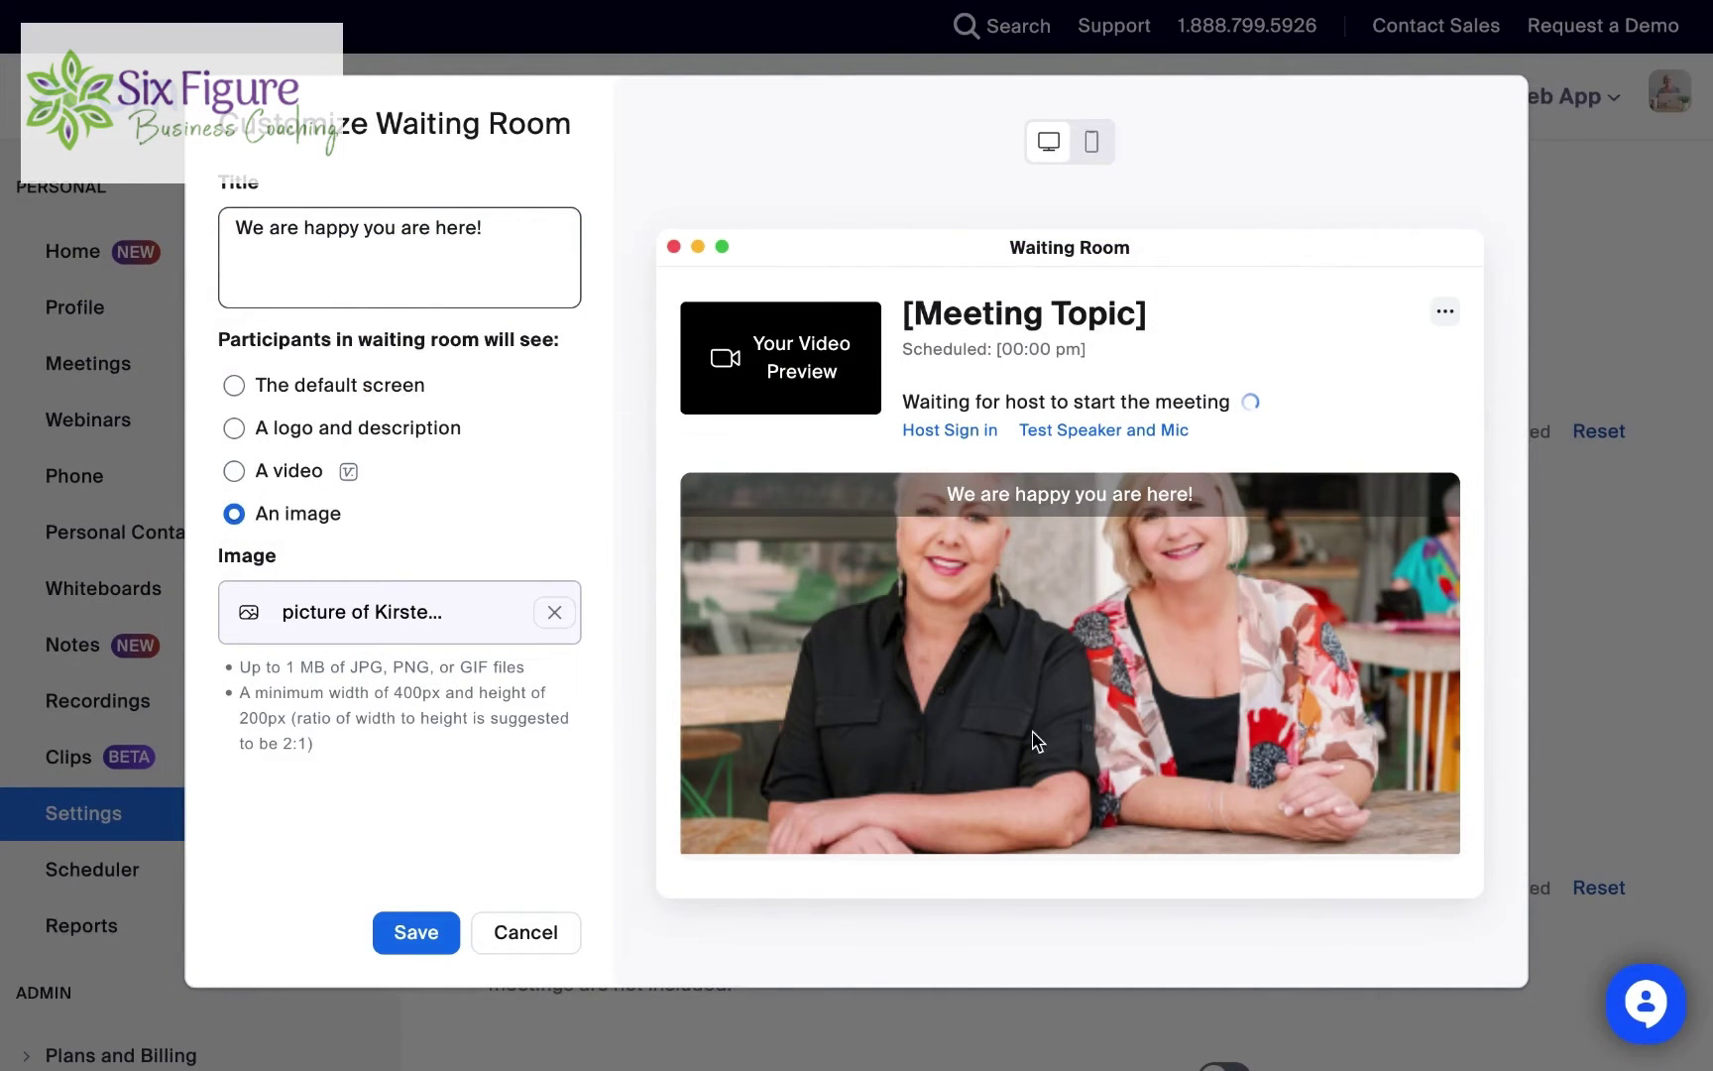
left_click(429, 933)
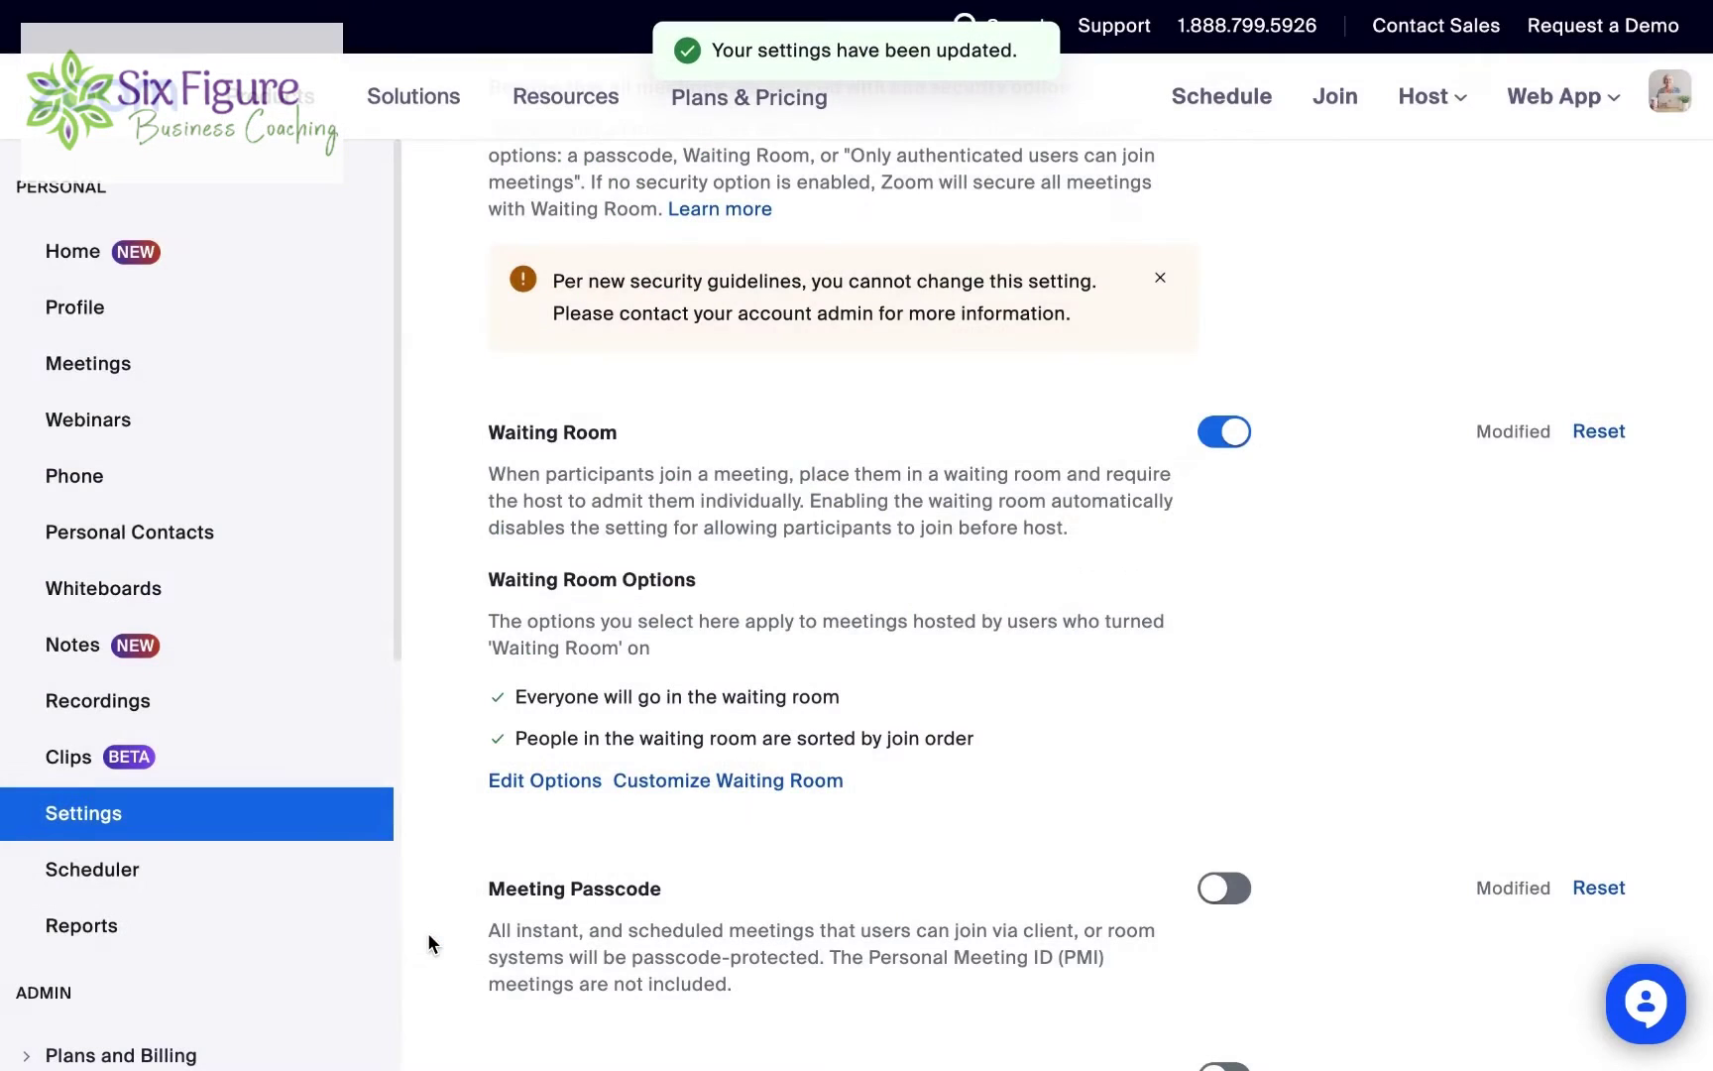
Reopen Customize Waiting Room to check the saved title and hosts' photo.
left_click(664, 782)
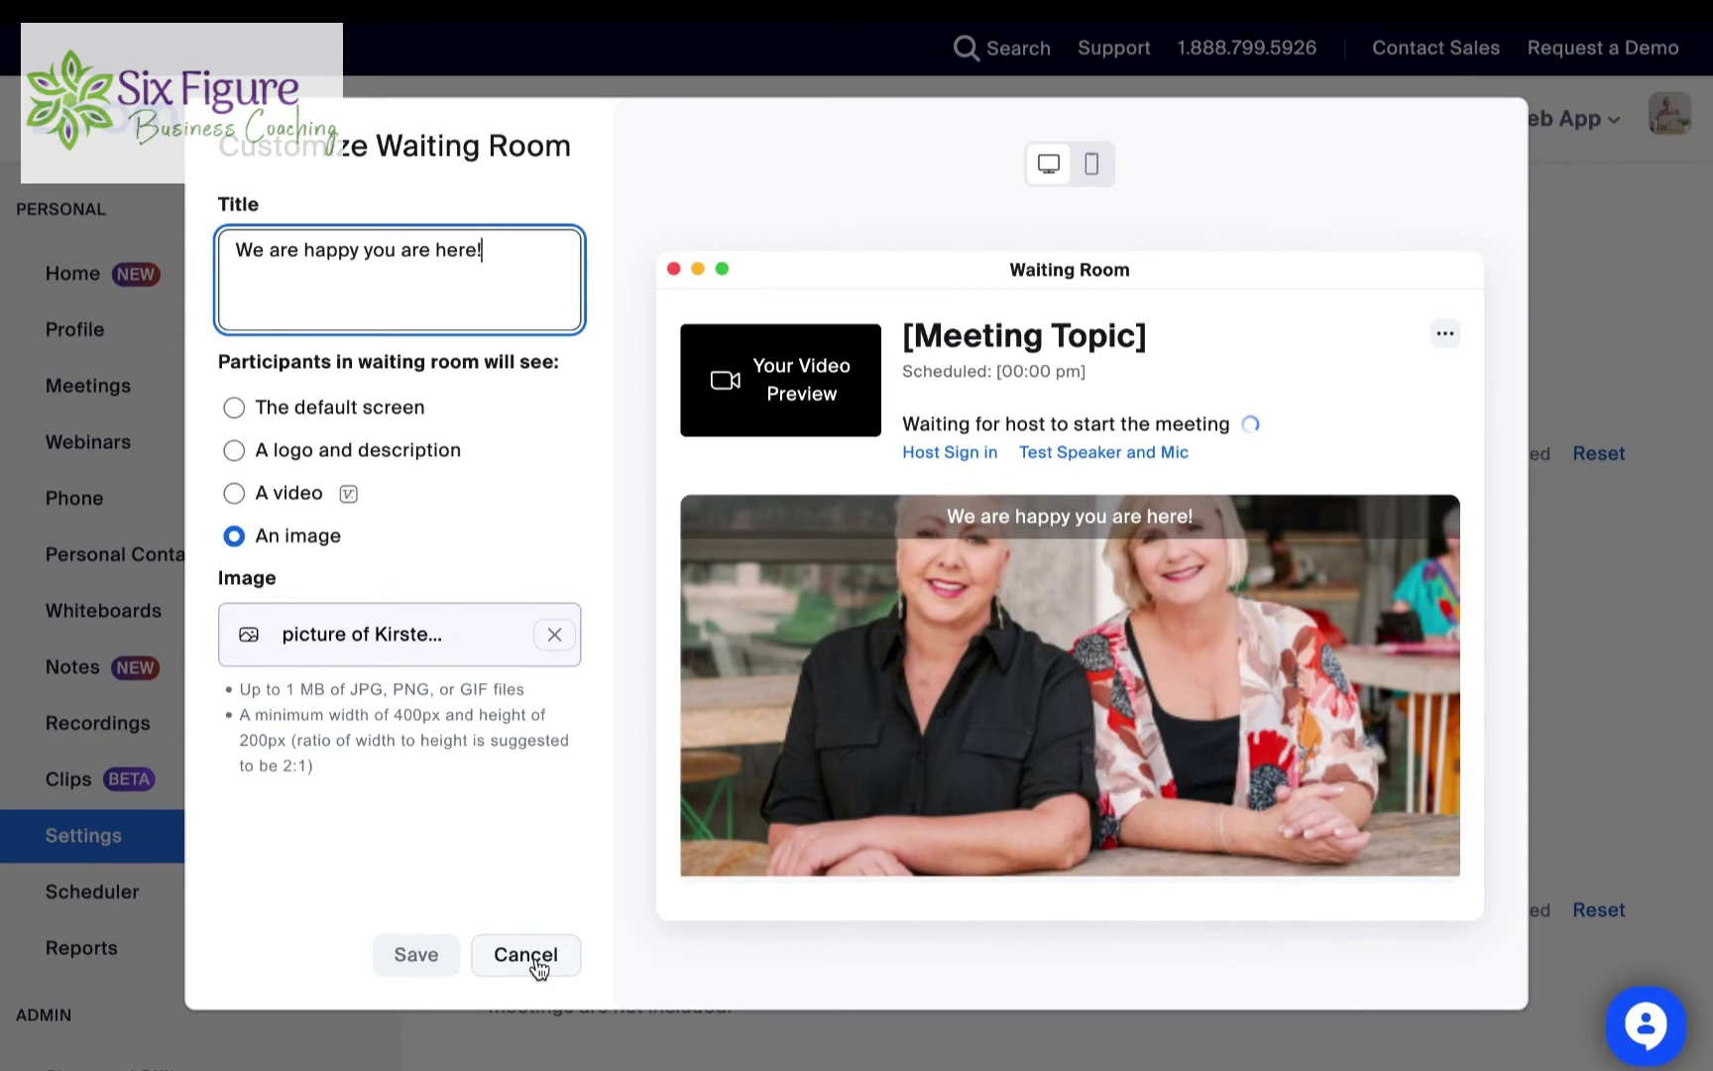
Try the logo and image layouts, then settle on the 'A video' layout.
left_click(314, 452)
scroll(315, 450, "down", 1)
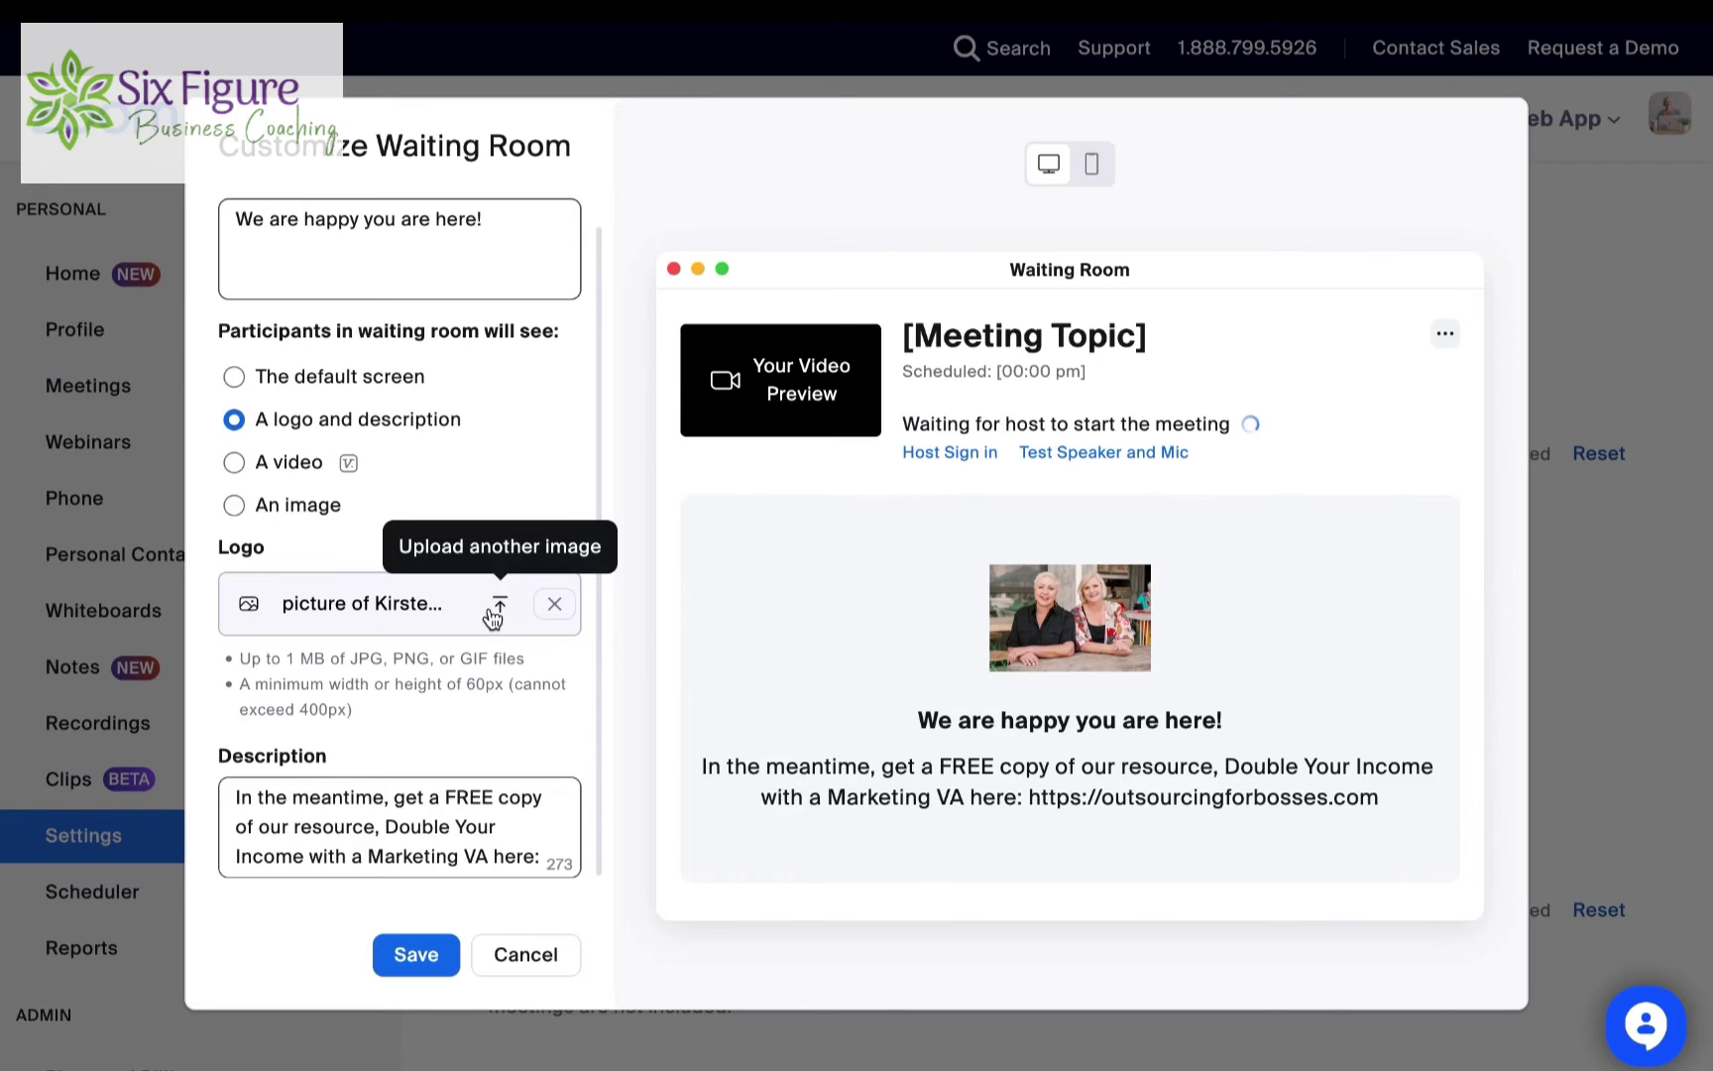
left_click(234, 504)
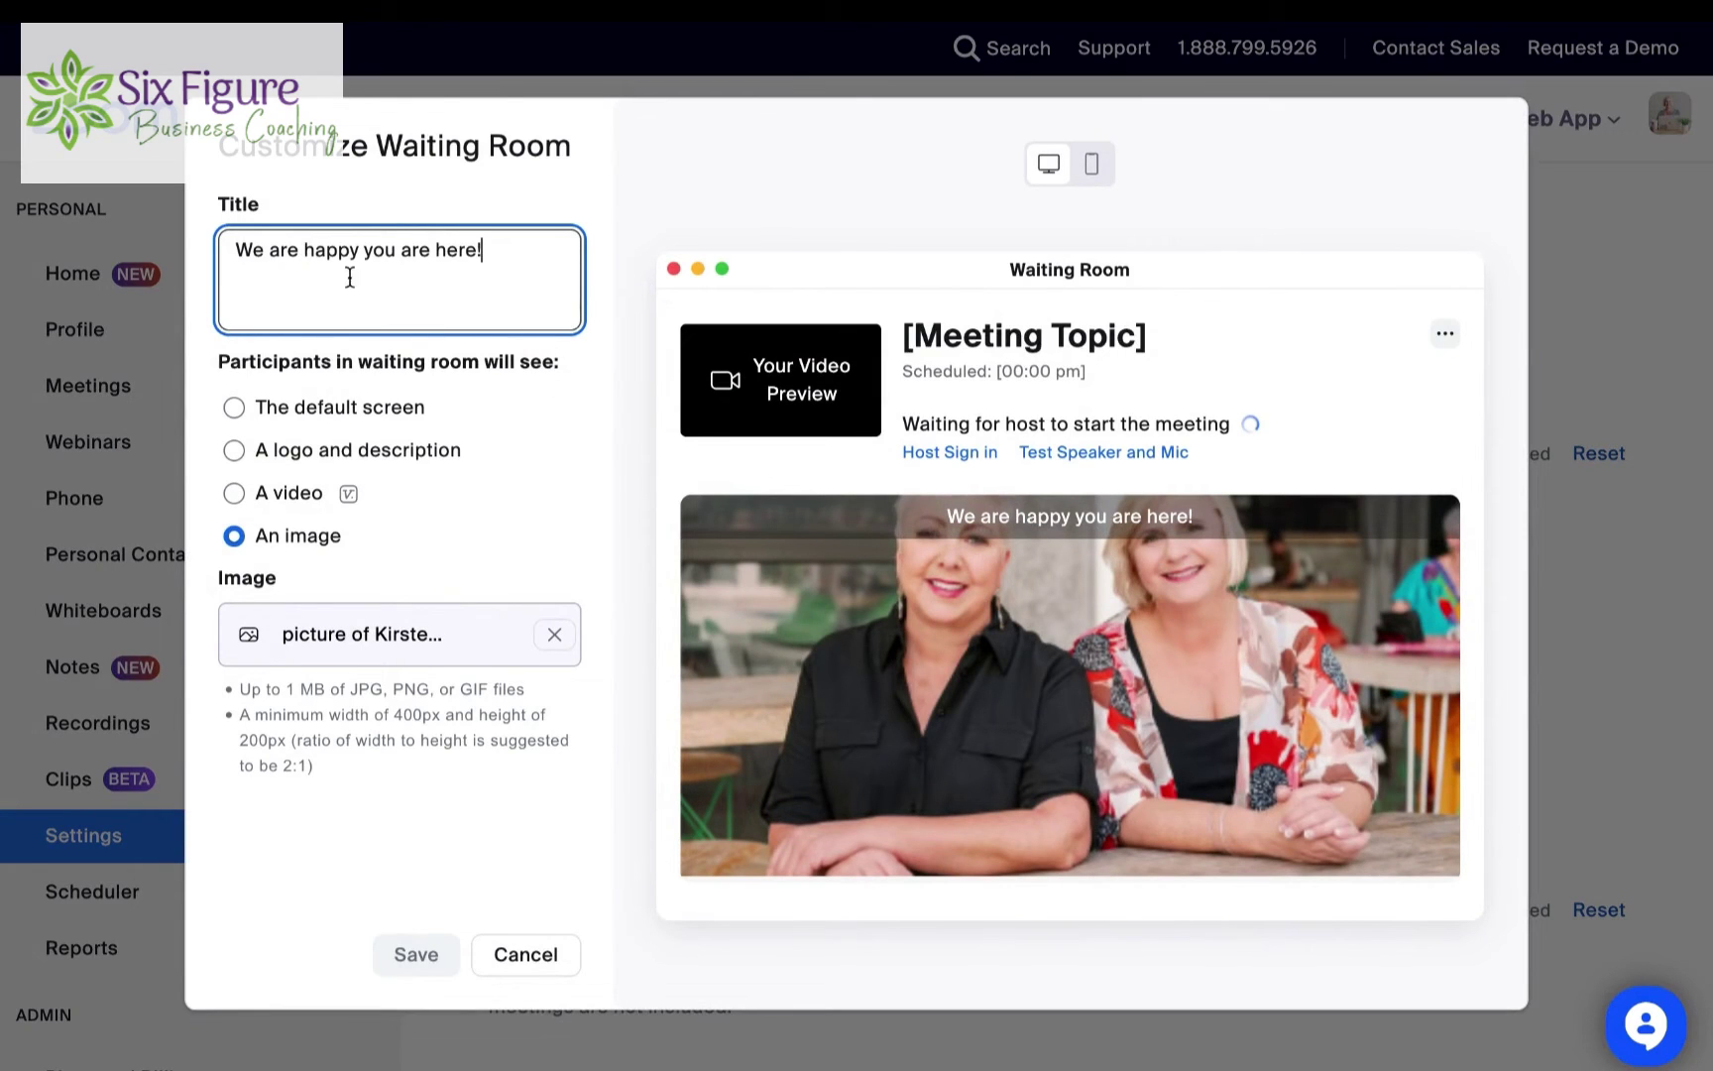
left_click(298, 490)
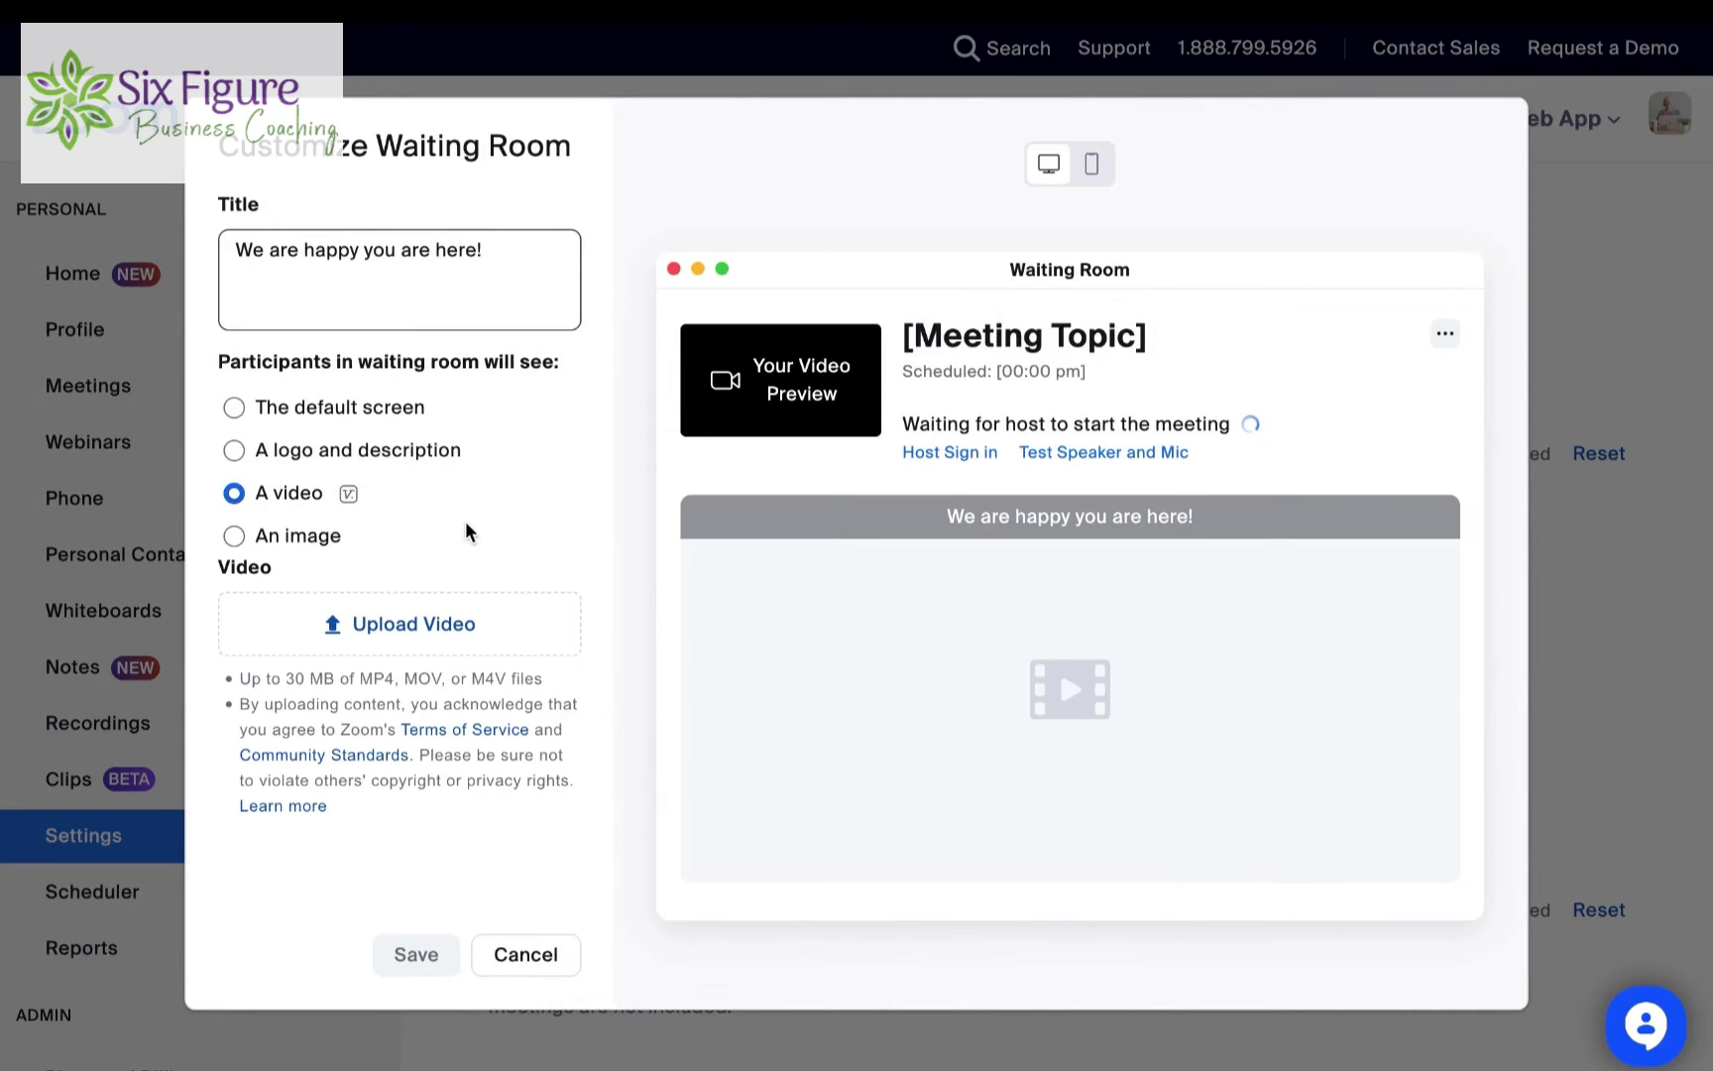
Upload the 19-second movie file as the waiting room video, then unmute and play its preview.
left_click(433, 626)
left_click(1476, 897)
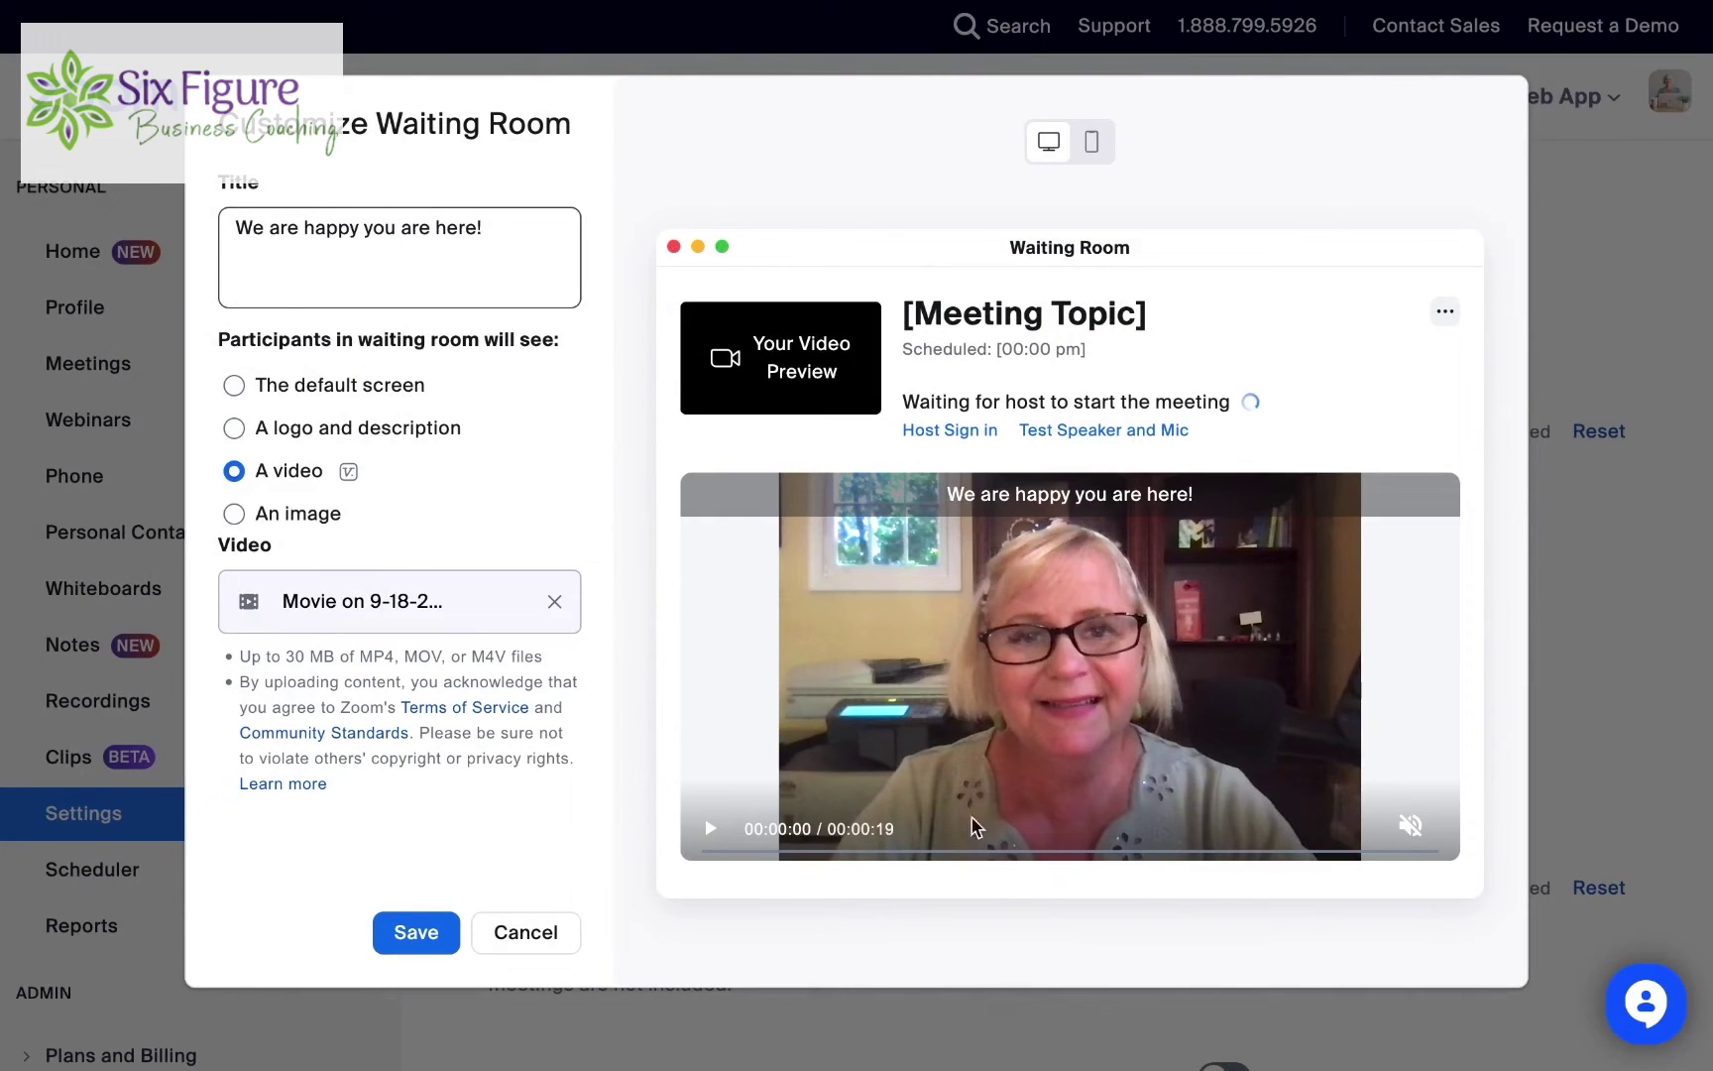
left_click(1410, 824)
left_click(711, 831)
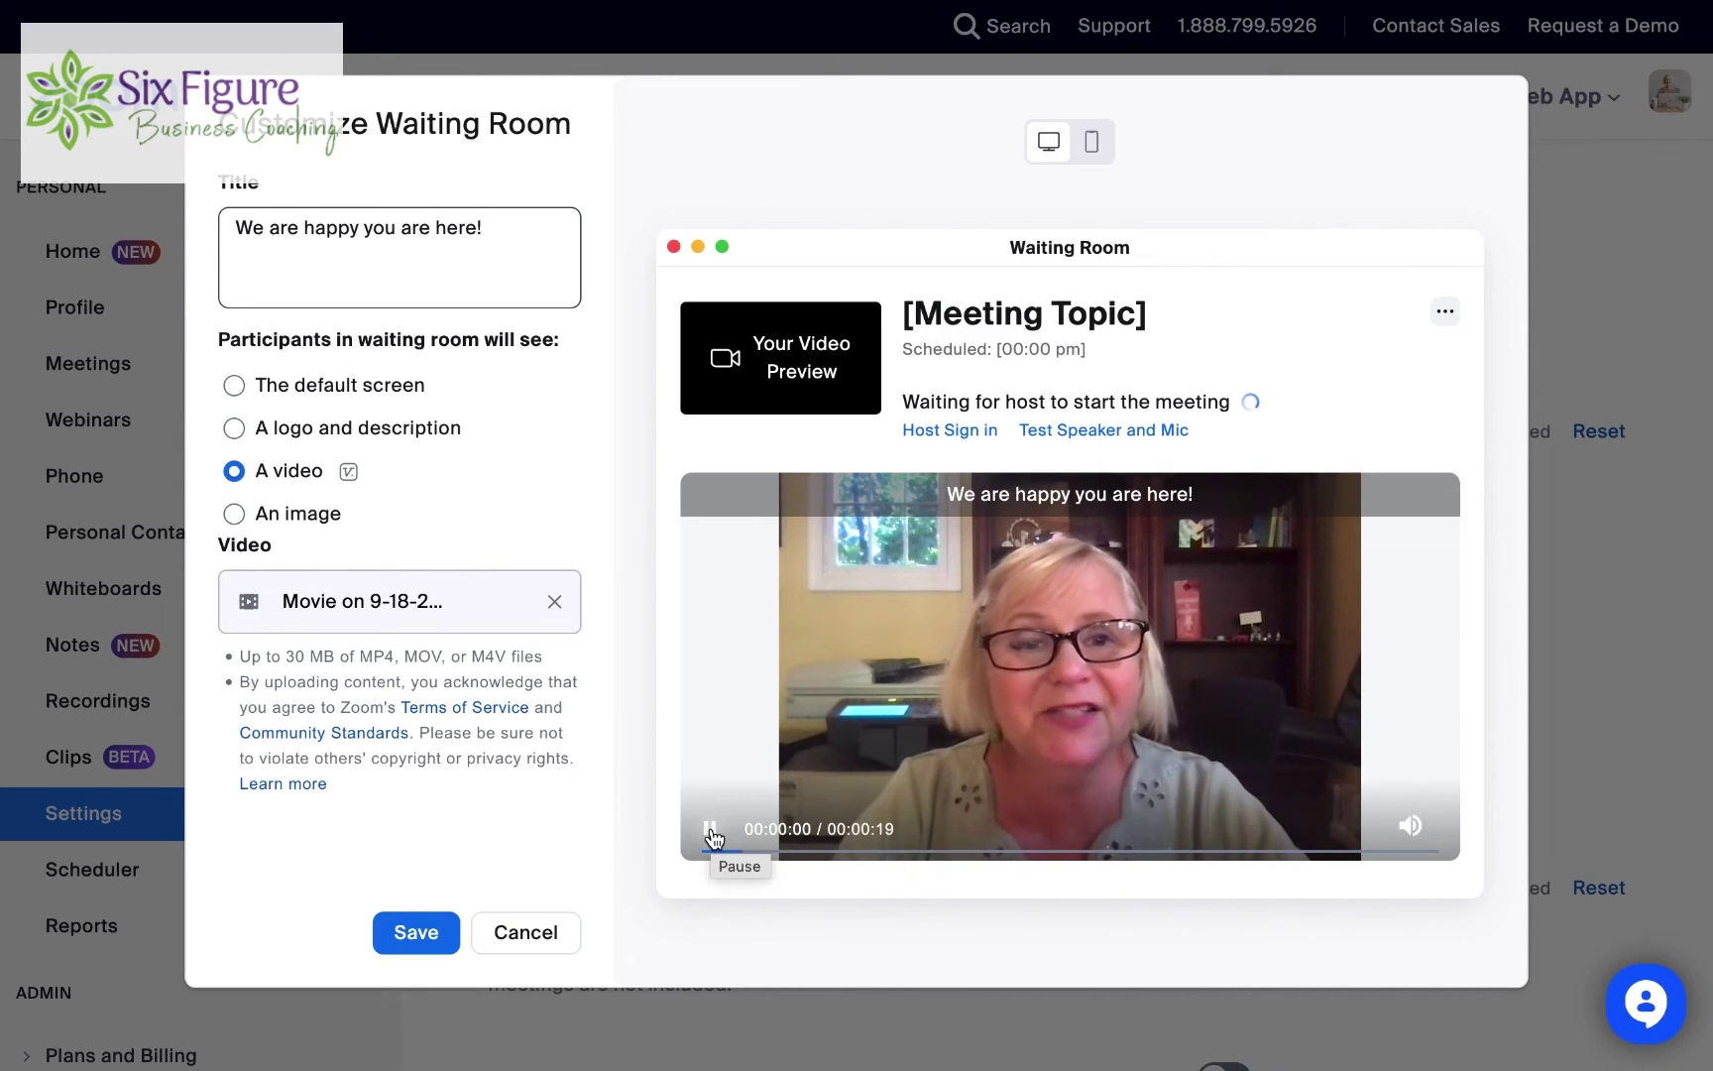